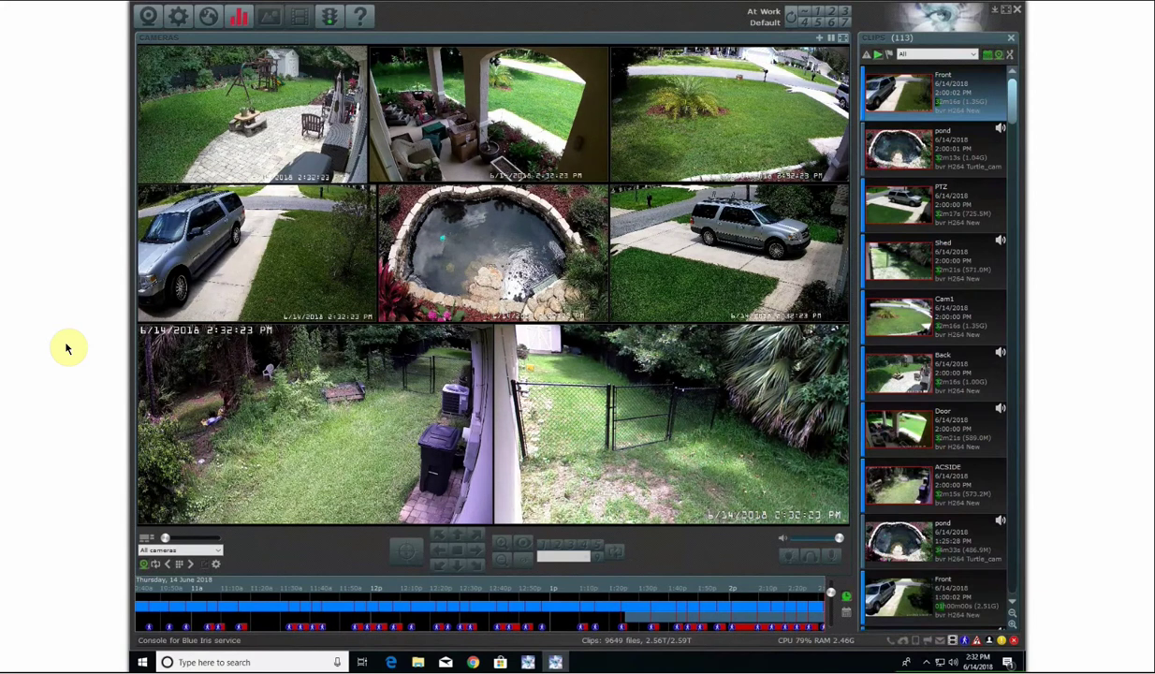
Step: Switch from Chrome back to the Blue Iris camera console
{"action": "mouse_move", "coordinate": [473, 662]}
{"action": "left_click", "coordinate": [386, 646]}
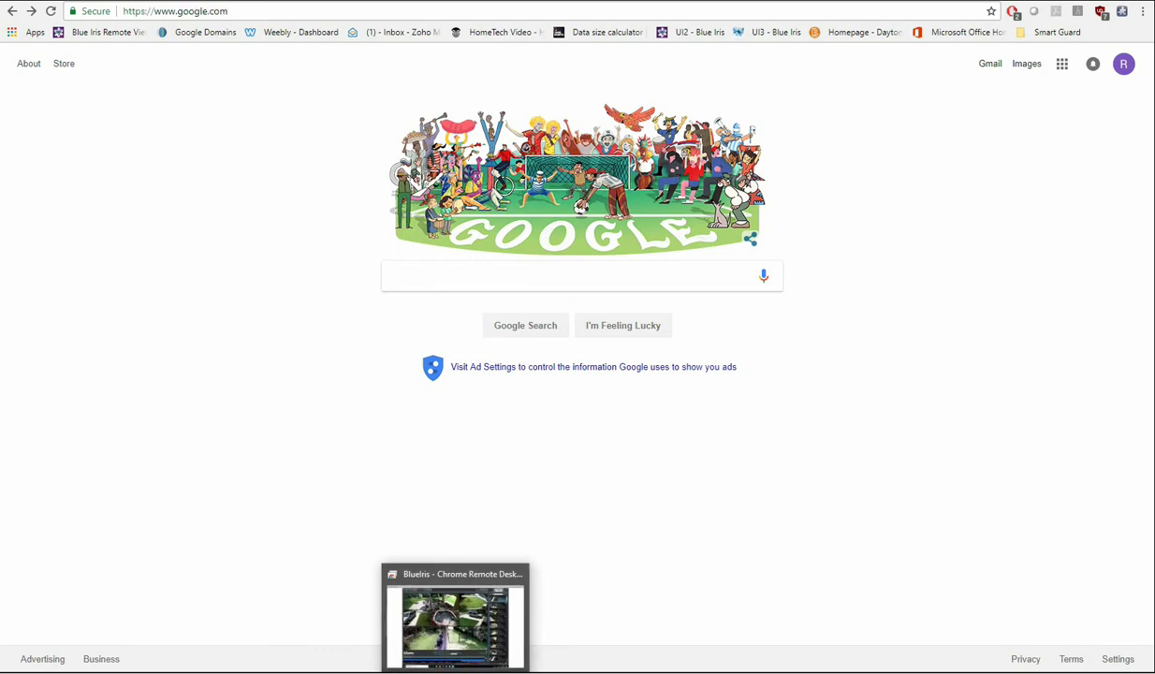
{"action": "left_click", "coordinate": [449, 622]}
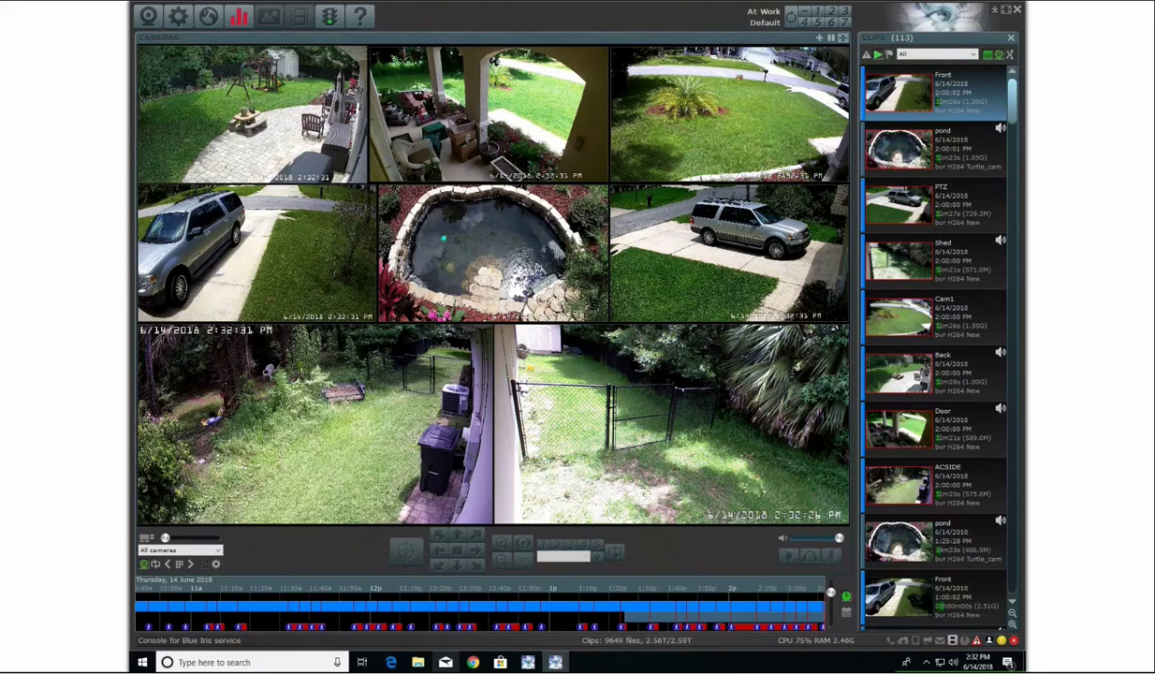
Step: Copy the LAN http address from the Web server options, then cancel the options
{"action": "left_click", "coordinate": [182, 20]}
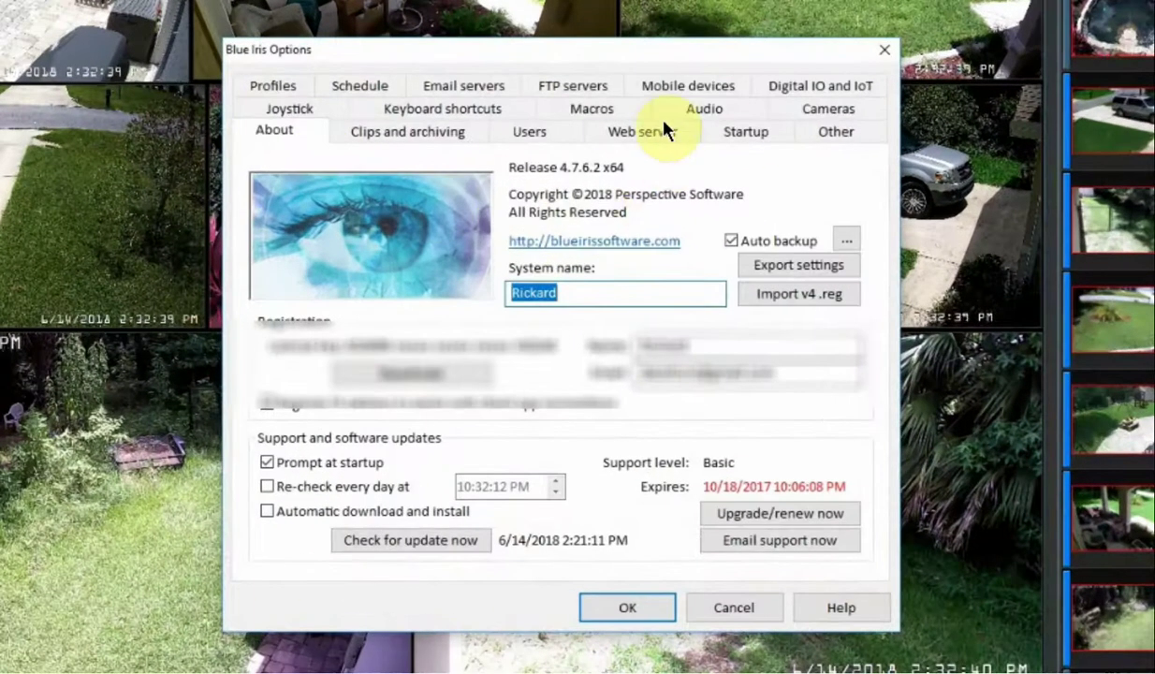
{"action": "left_click", "coordinate": [630, 179]}
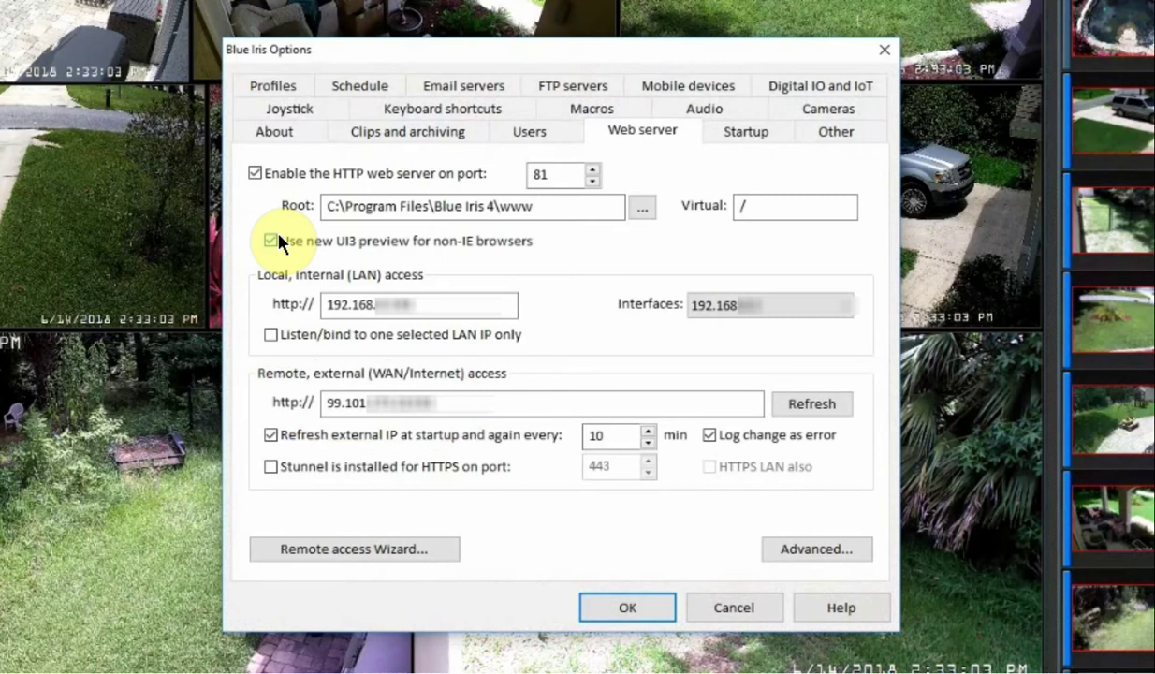
{"action": "left_click_drag", "start_coordinate": [454, 305], "coordinate": [273, 309]}
{"action": "right_click", "coordinate": [351, 305]}
{"action": "left_click", "coordinate": [219, 367]}
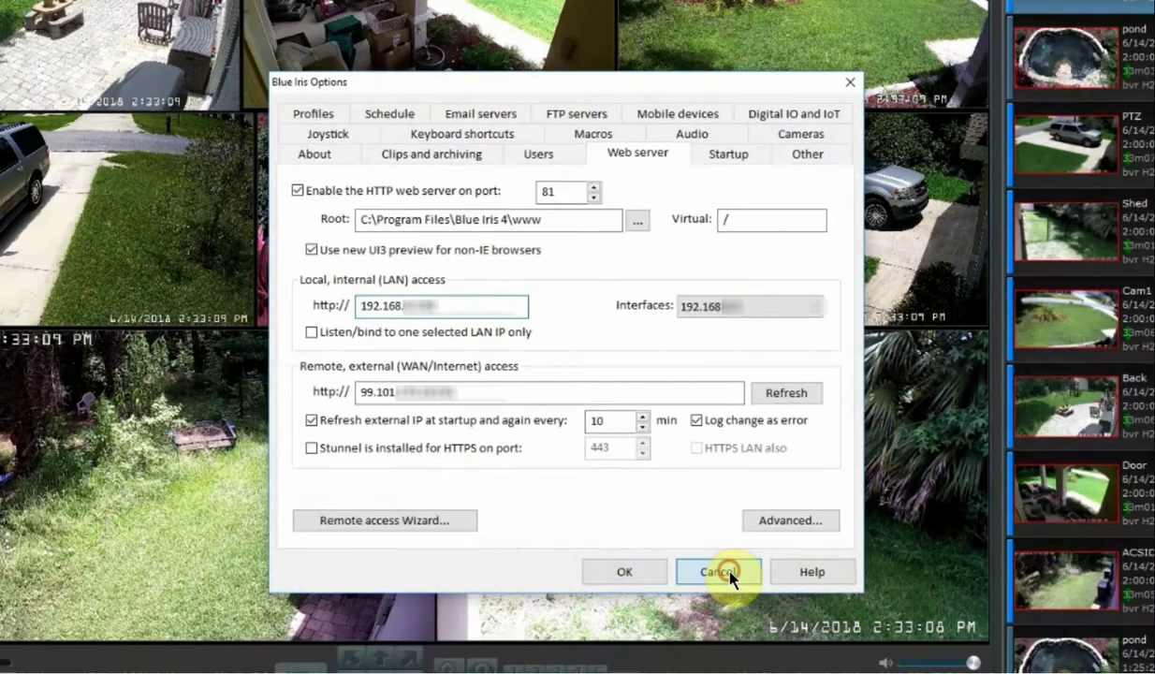
{"action": "left_click", "coordinate": [746, 610]}
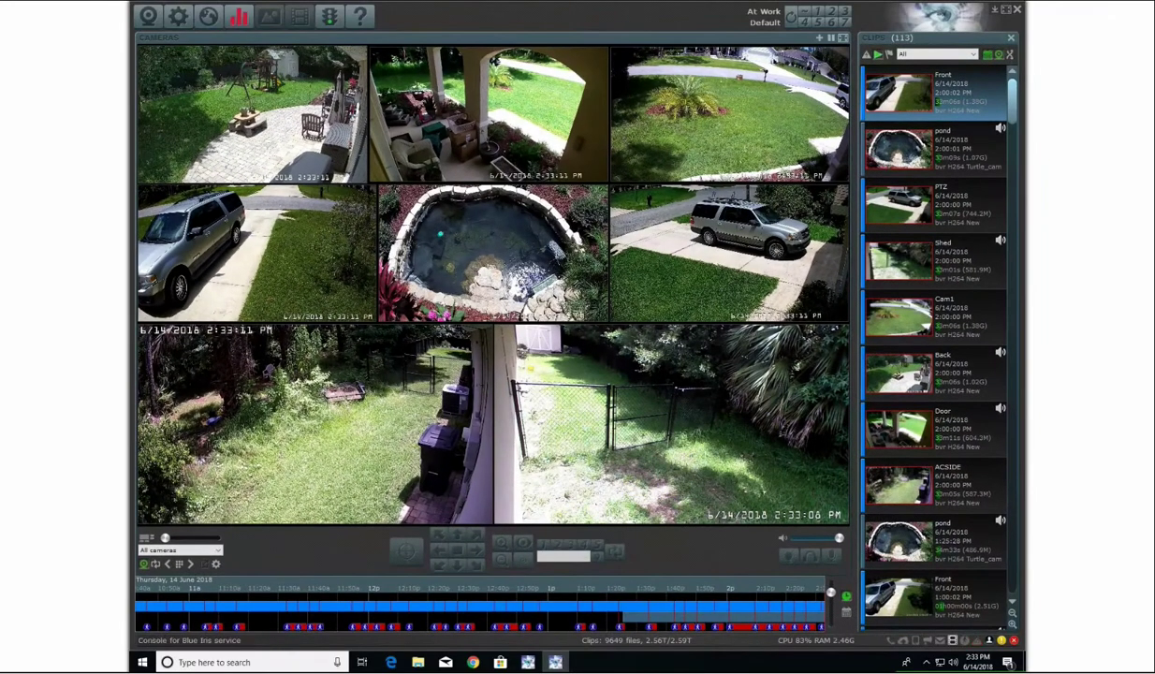
Step: Load 192.168.1.1 in Chrome to bring up the UI3 Live View camera grid
{"action": "mouse_move", "coordinate": [472, 662]}
{"action": "left_click", "coordinate": [387, 618]}
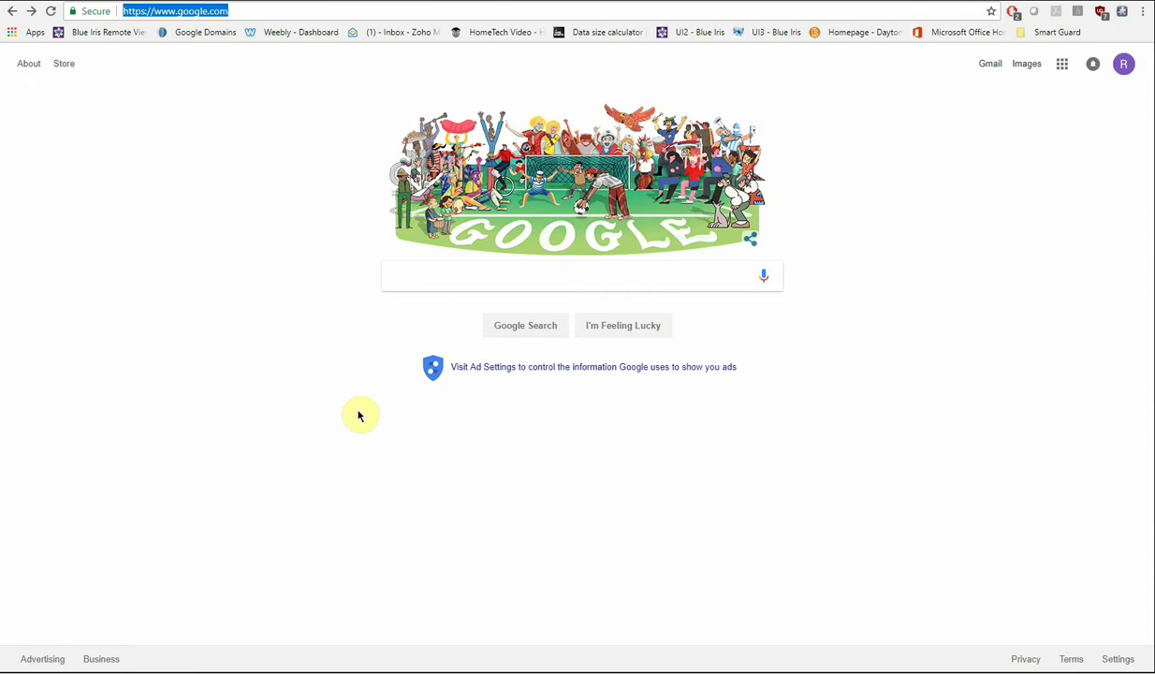
{"action": "type", "text": "192.168"}
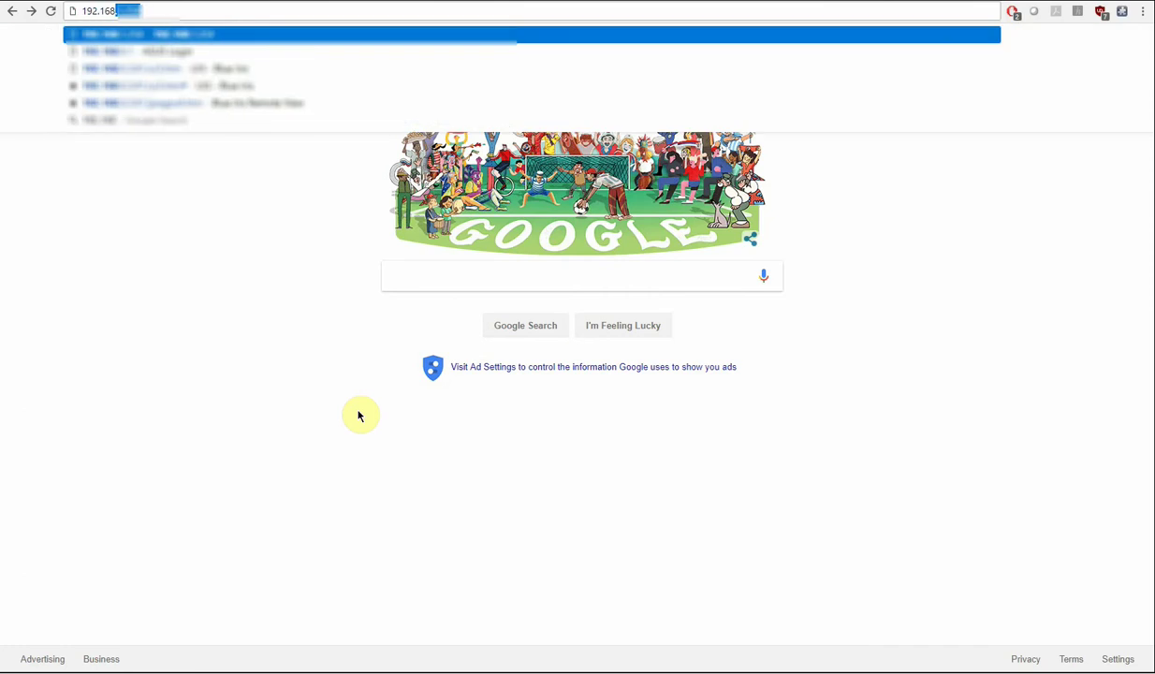
{"action": "type", "text": ".1"}
{"action": "type", "text": "."}
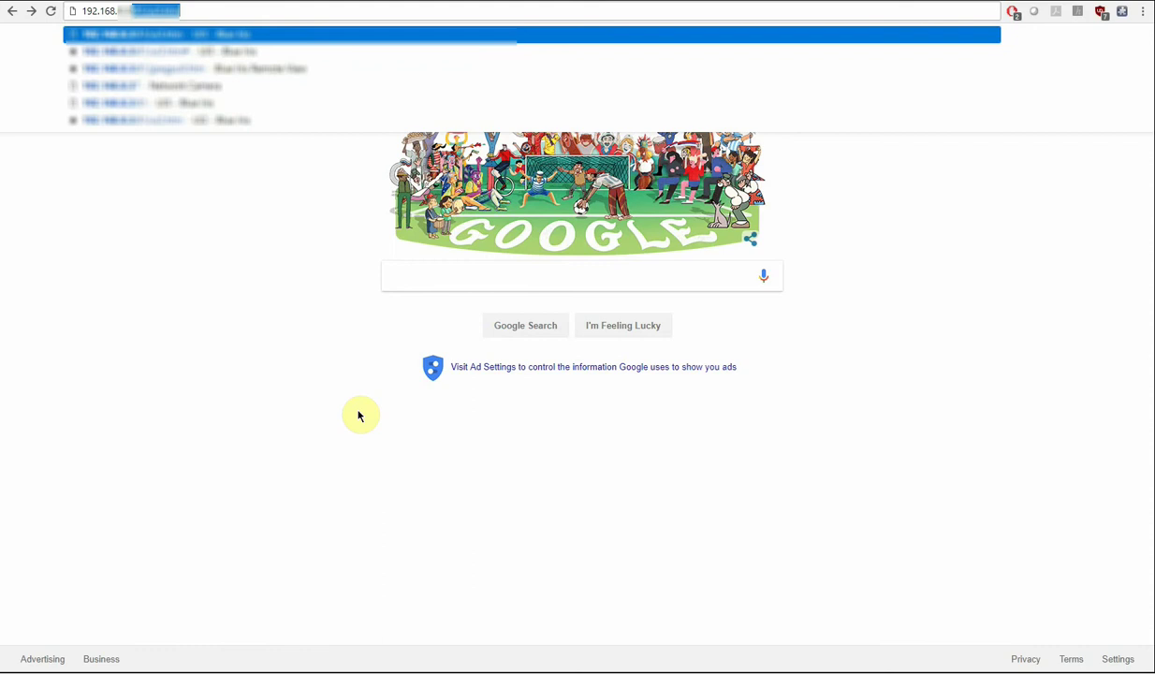
{"action": "type", "text": "1"}
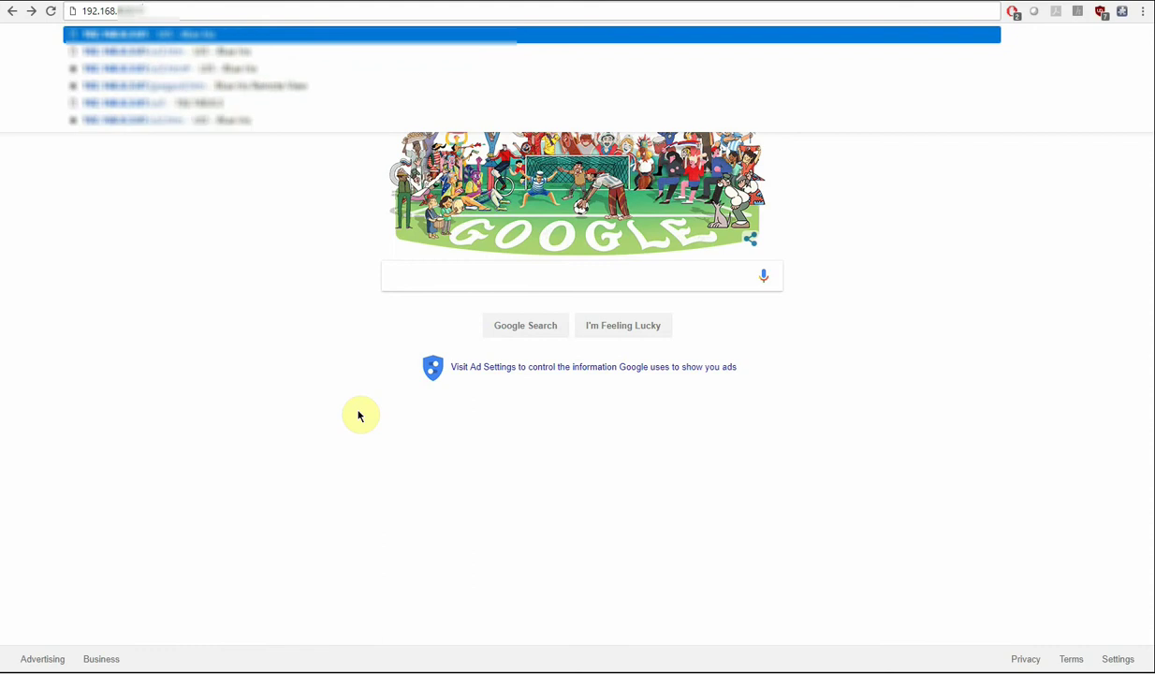
{"action": "key", "text": "Return"}
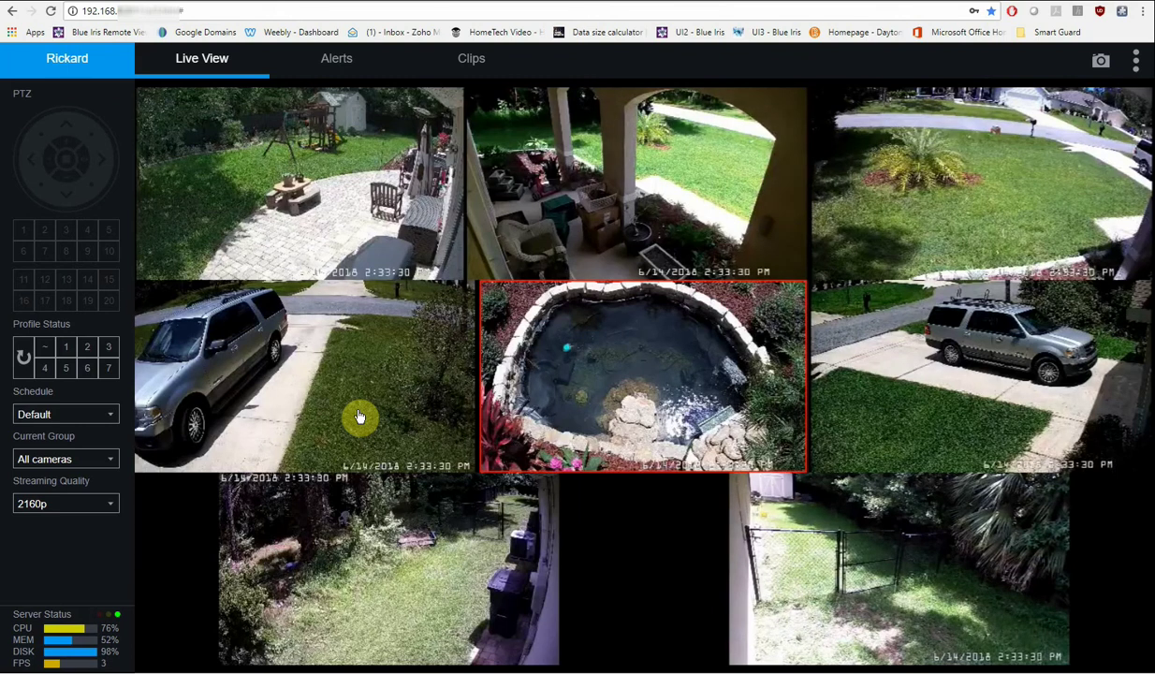
{"action": "left_click", "coordinate": [1136, 75]}
{"action": "left_click", "coordinate": [1052, 119]}
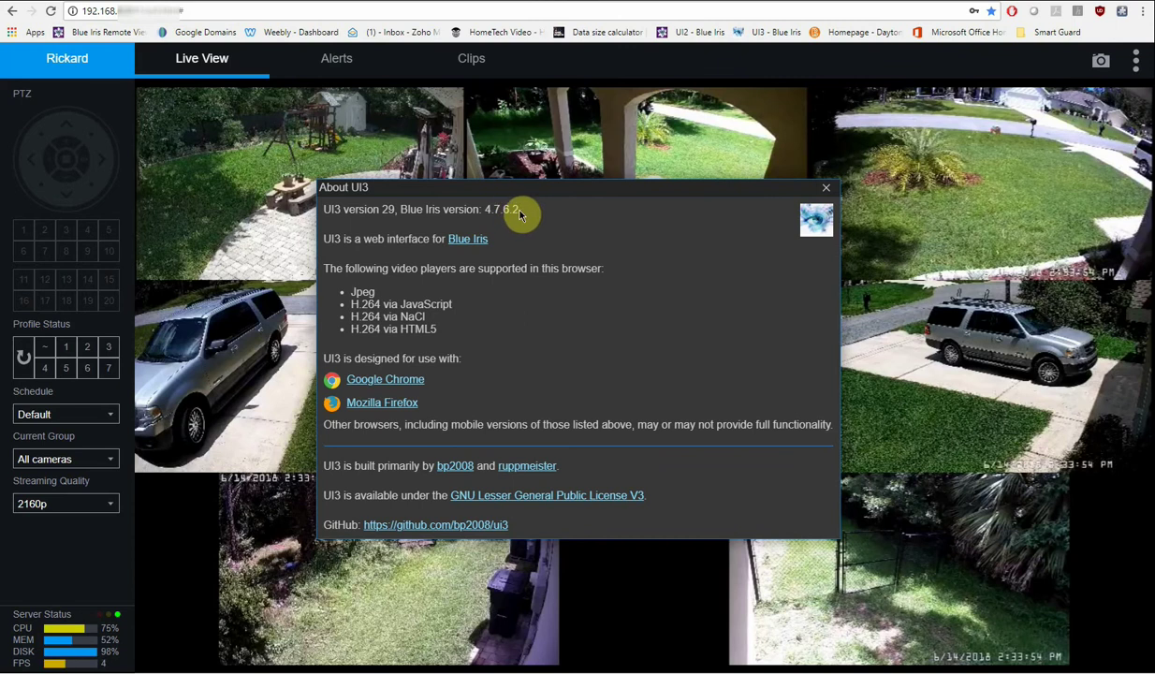
{"action": "left_click_drag", "start_coordinate": [520, 214], "coordinate": [482, 211]}
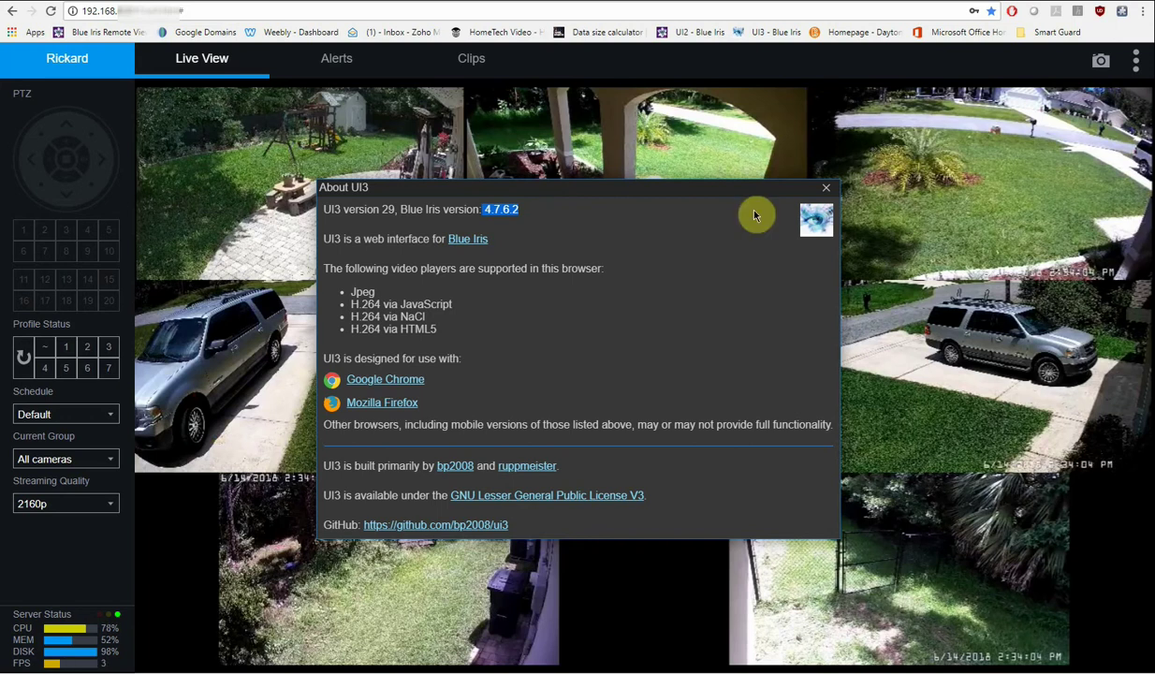
{"action": "left_click", "coordinate": [825, 187]}
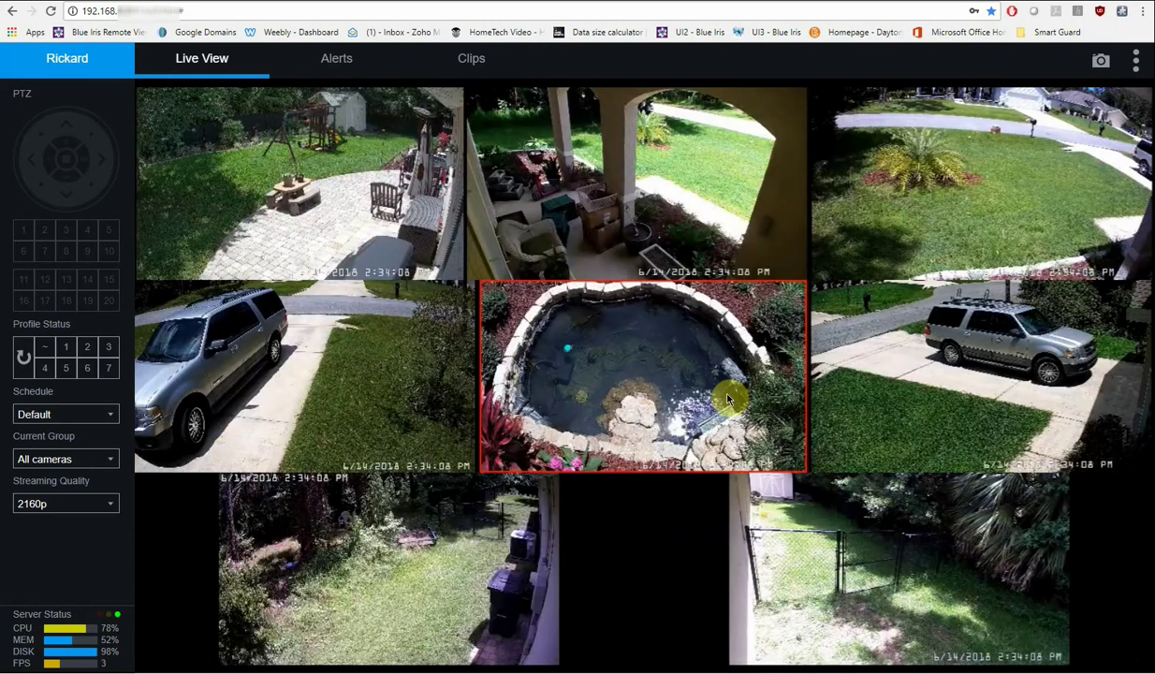
{"action": "left_click", "coordinate": [68, 506]}
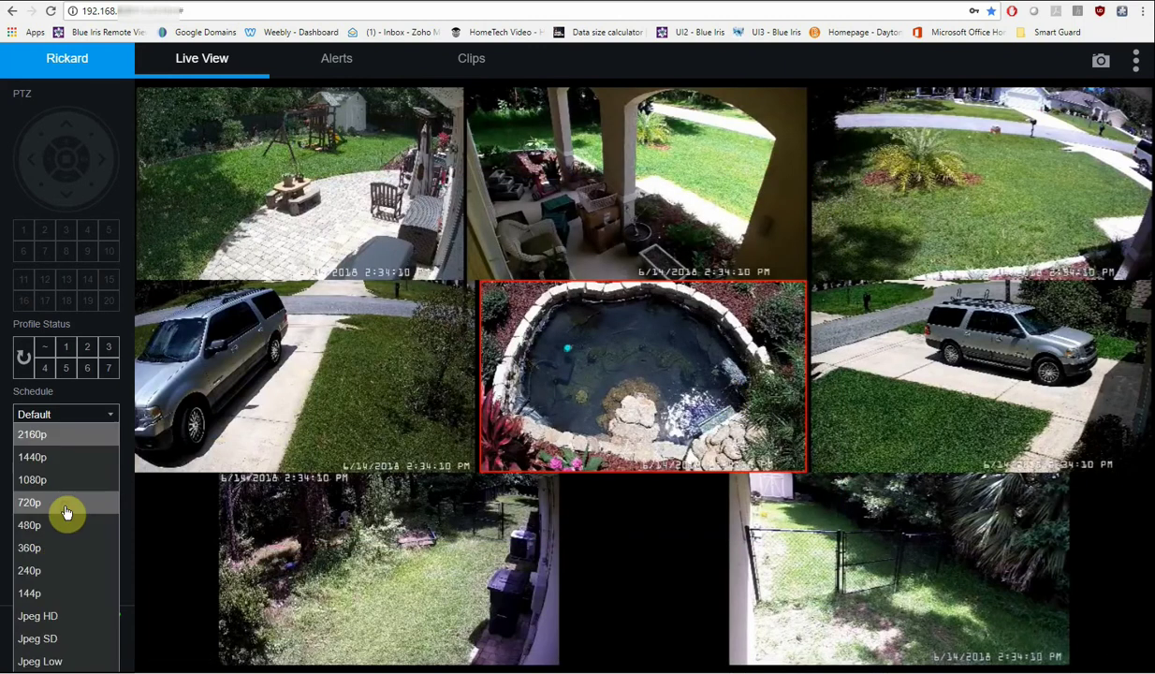
{"action": "left_click", "coordinate": [29, 525]}
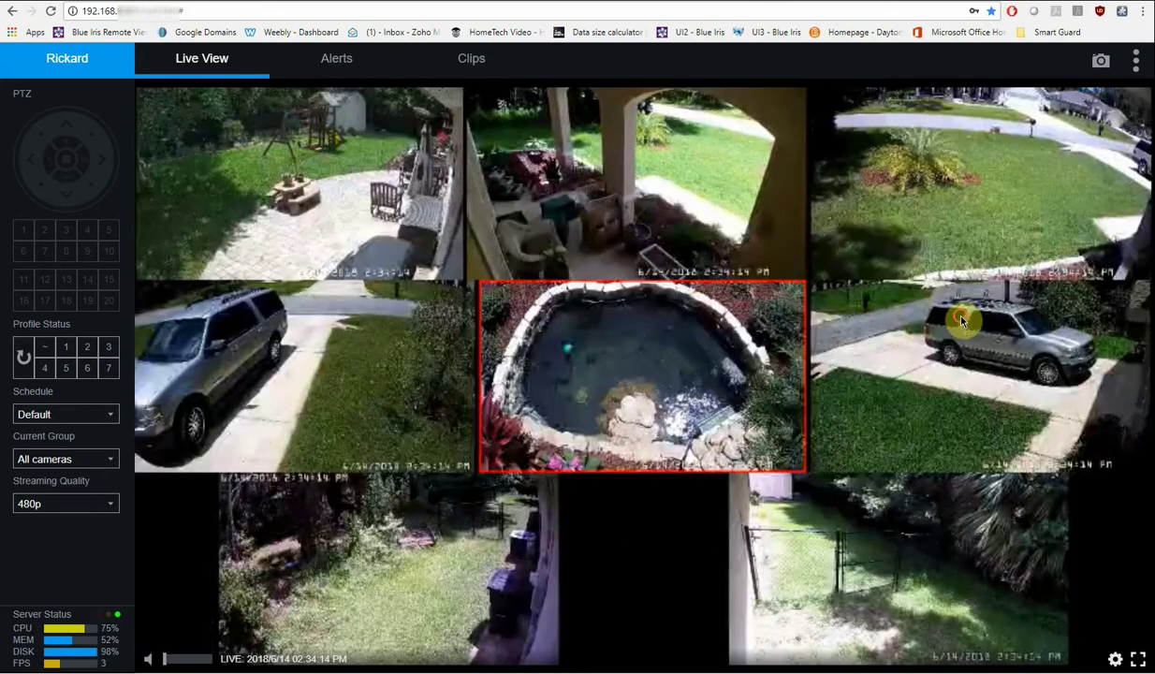
{"action": "left_click", "coordinate": [903, 314]}
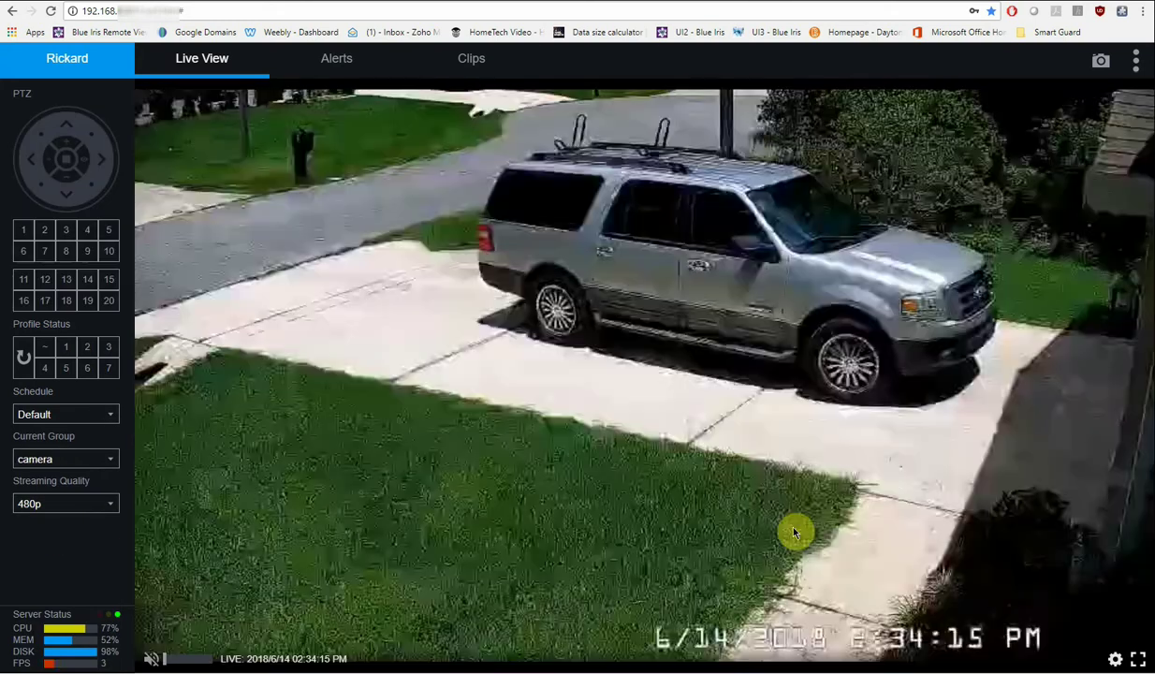
{"action": "left_click", "coordinate": [604, 370]}
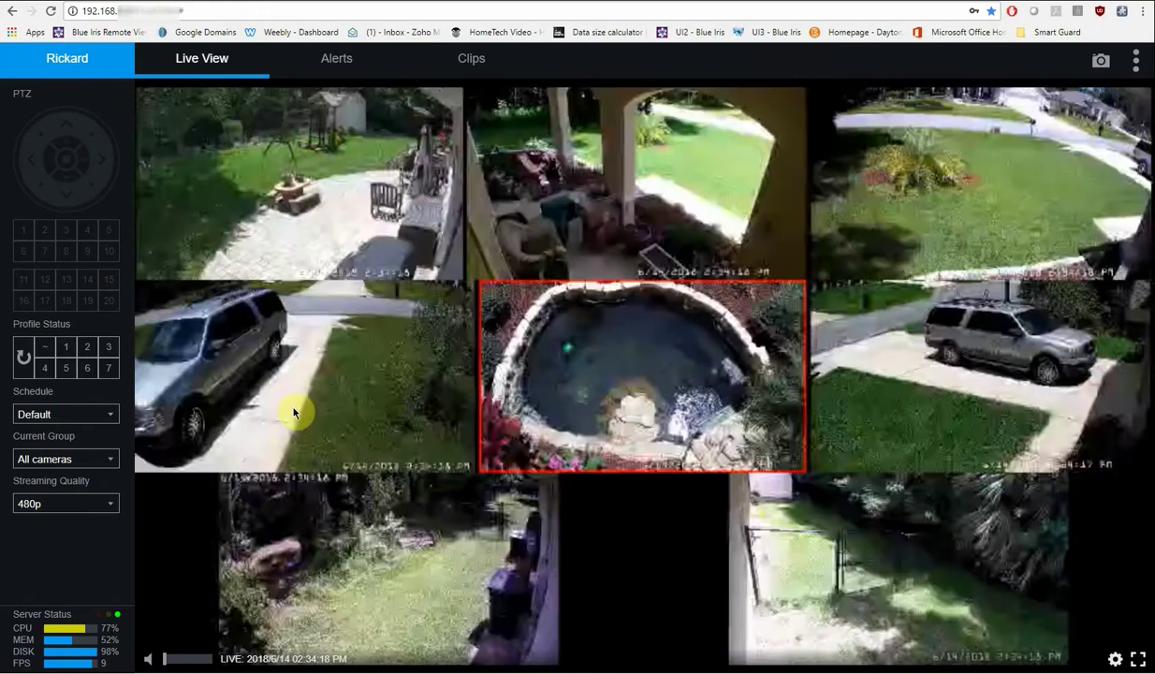
{"action": "left_click", "coordinate": [294, 405]}
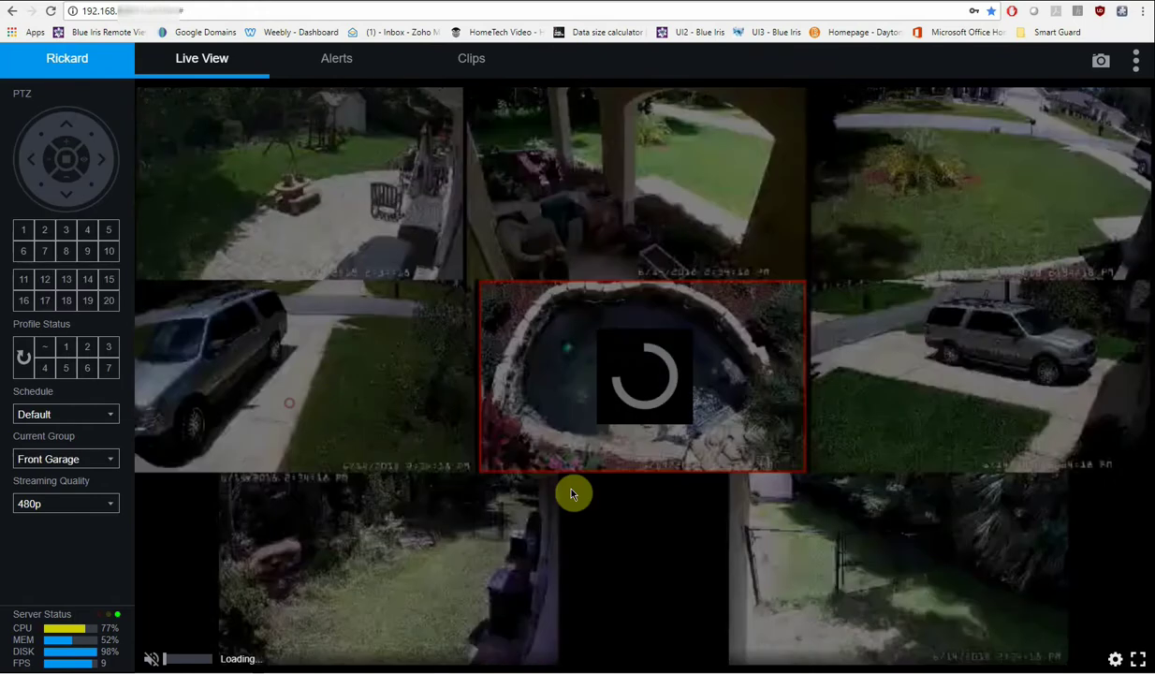
{"action": "left_click", "coordinate": [517, 310]}
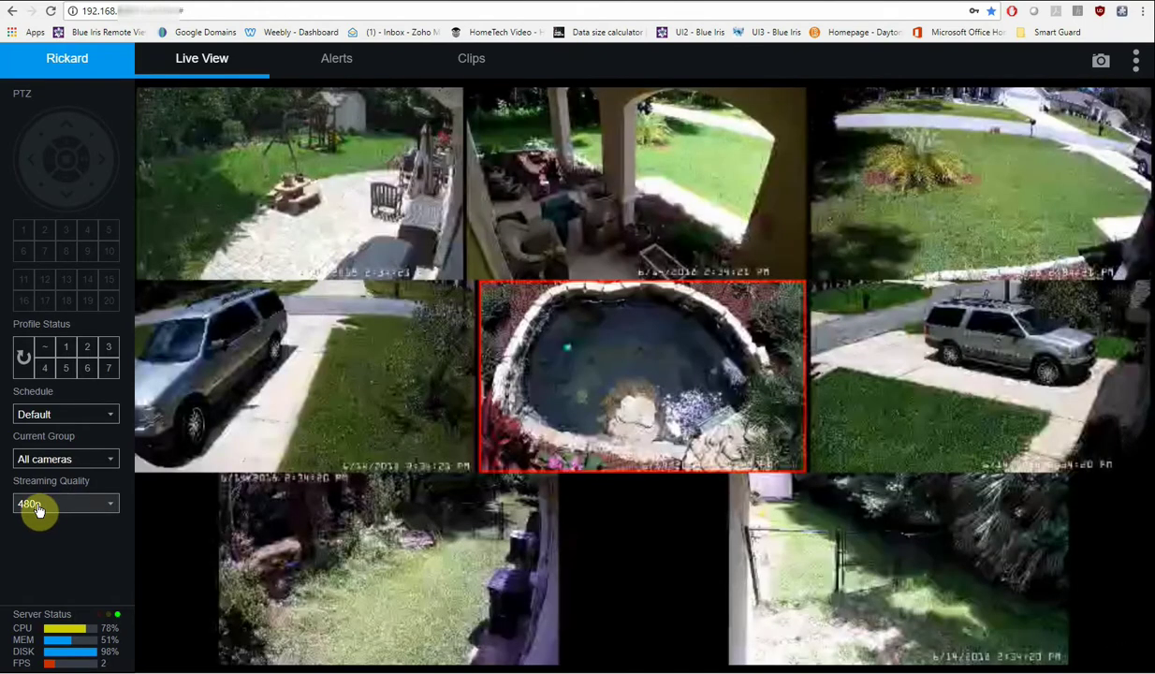
{"action": "left_click", "coordinate": [39, 506]}
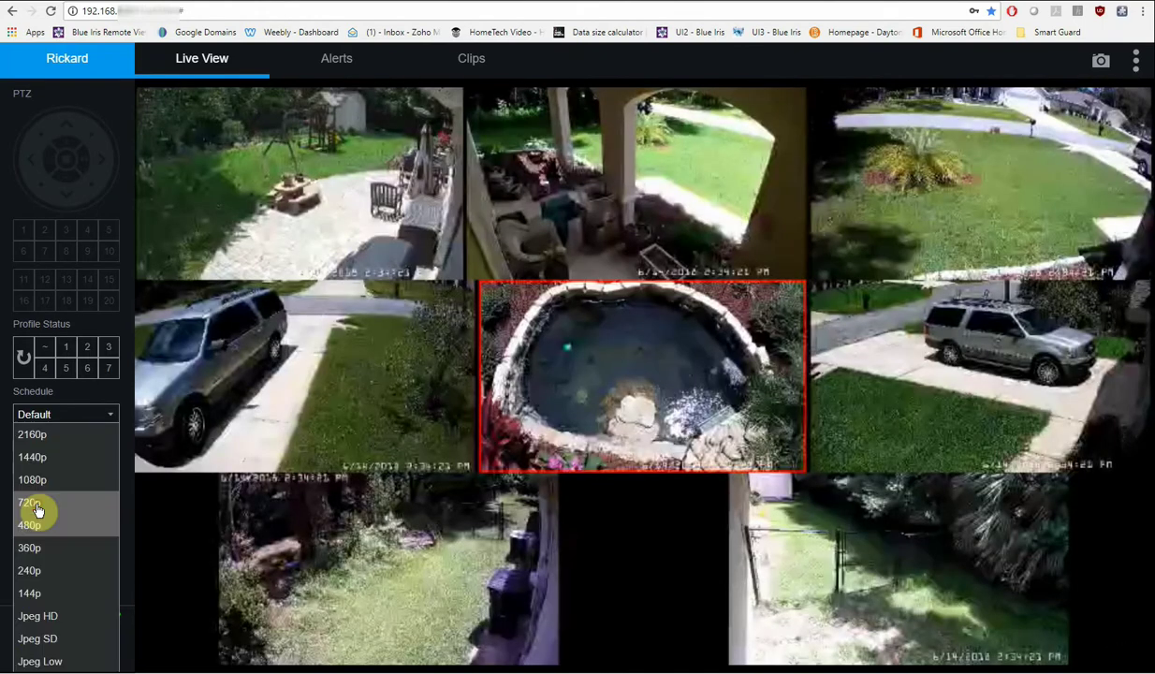
{"action": "left_click", "coordinate": [42, 437]}
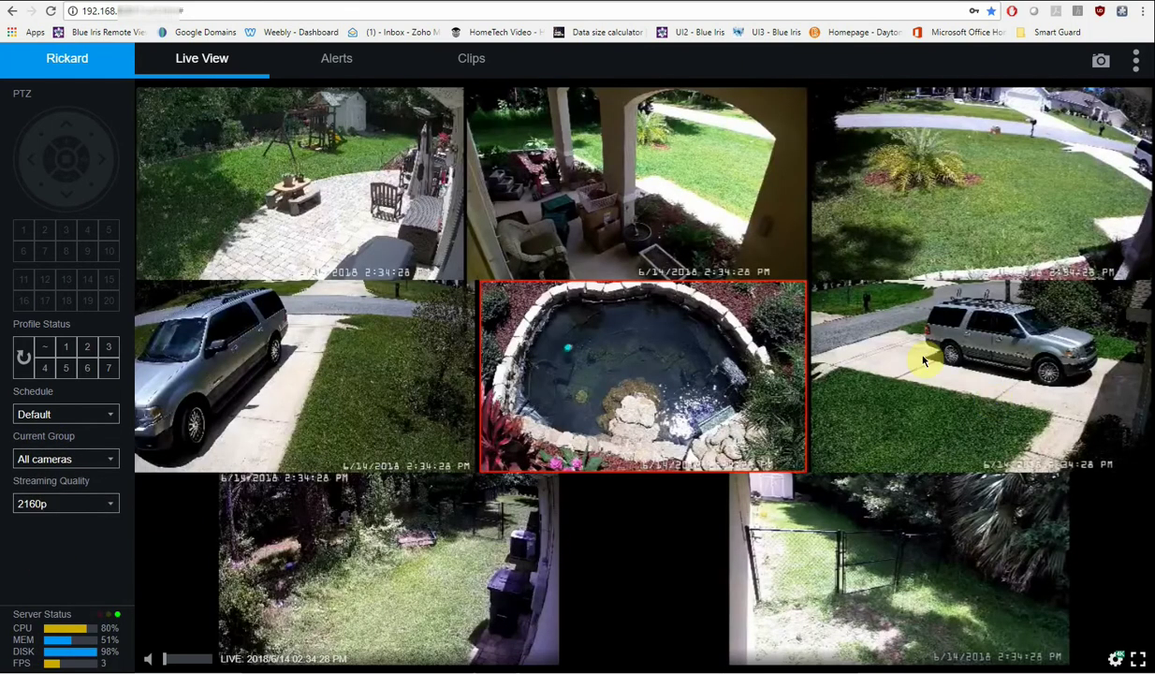
{"action": "left_click", "coordinate": [995, 361]}
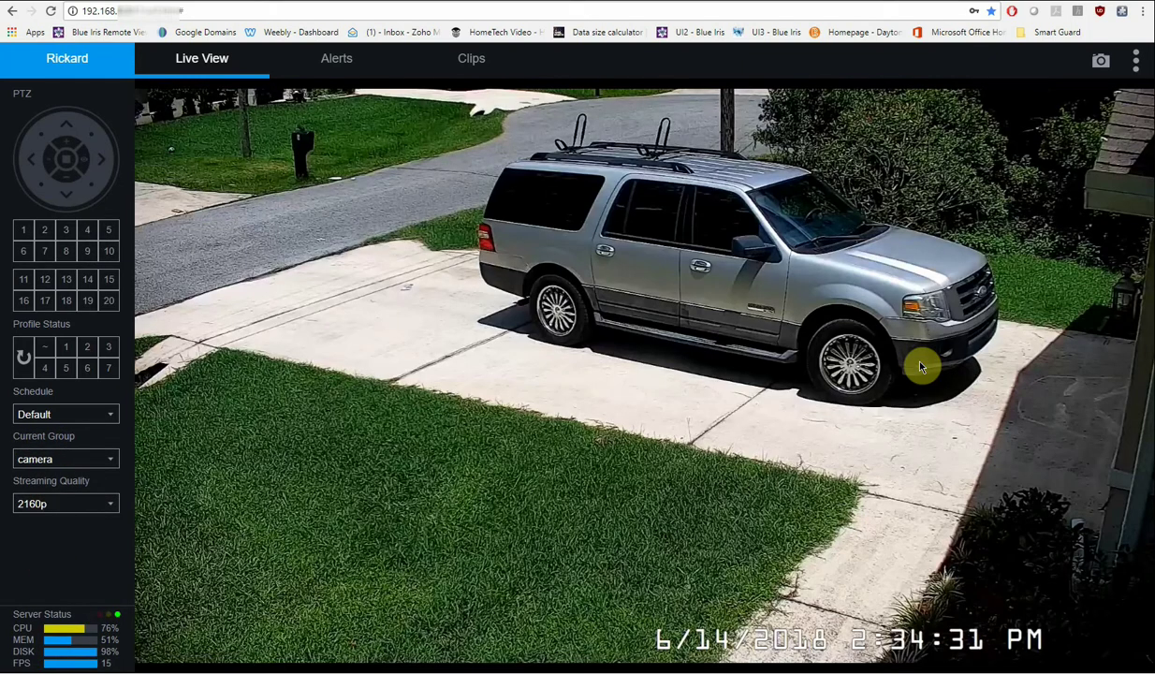
{"action": "left_click", "coordinate": [564, 377]}
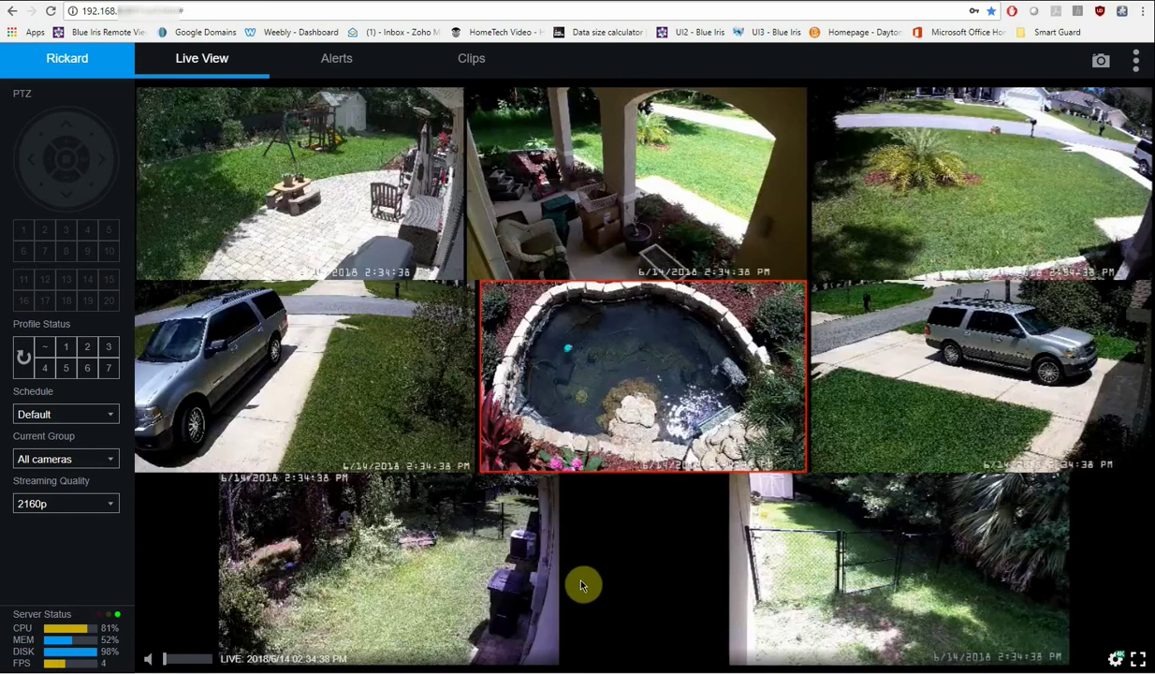
Step: Enlarge the pond camera to full view, toggling back to the grid a couple of times
{"action": "left_click", "coordinate": [596, 378]}
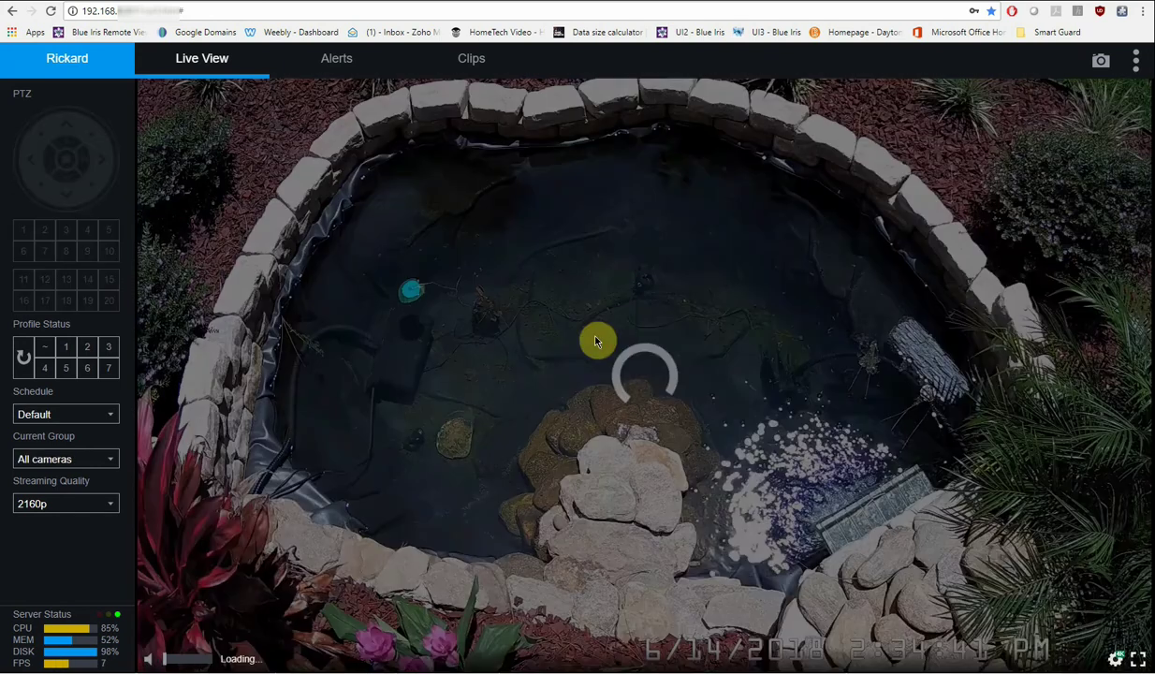
{"action": "left_click", "coordinate": [596, 340]}
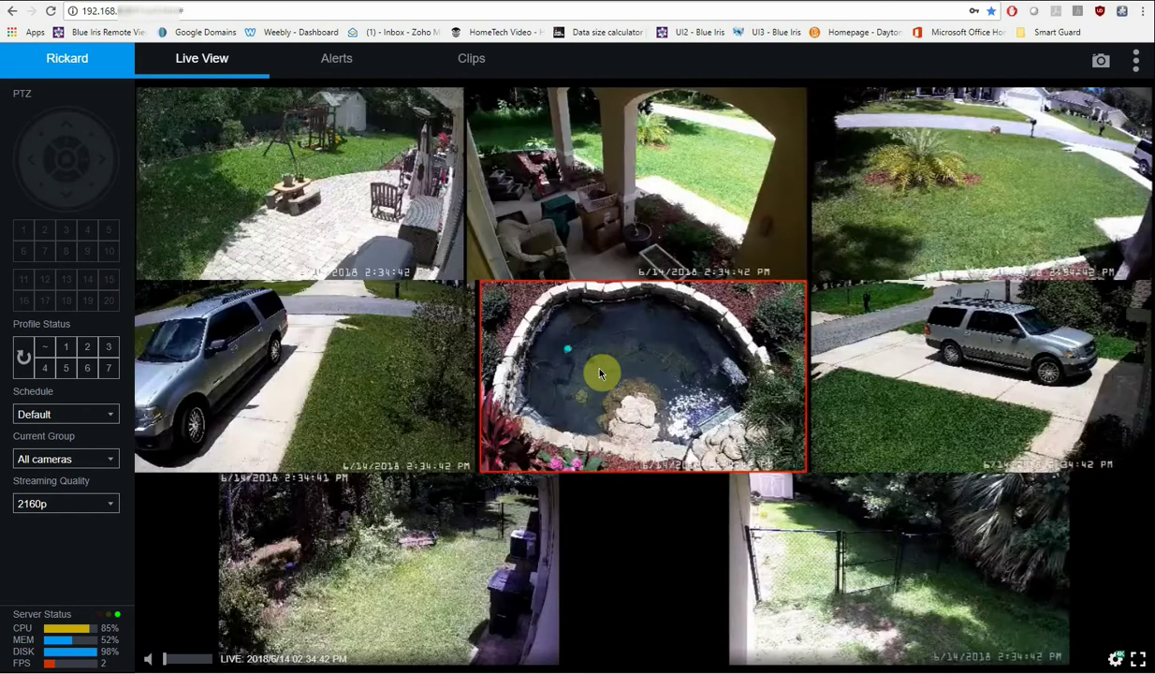
{"action": "left_click", "coordinate": [599, 372]}
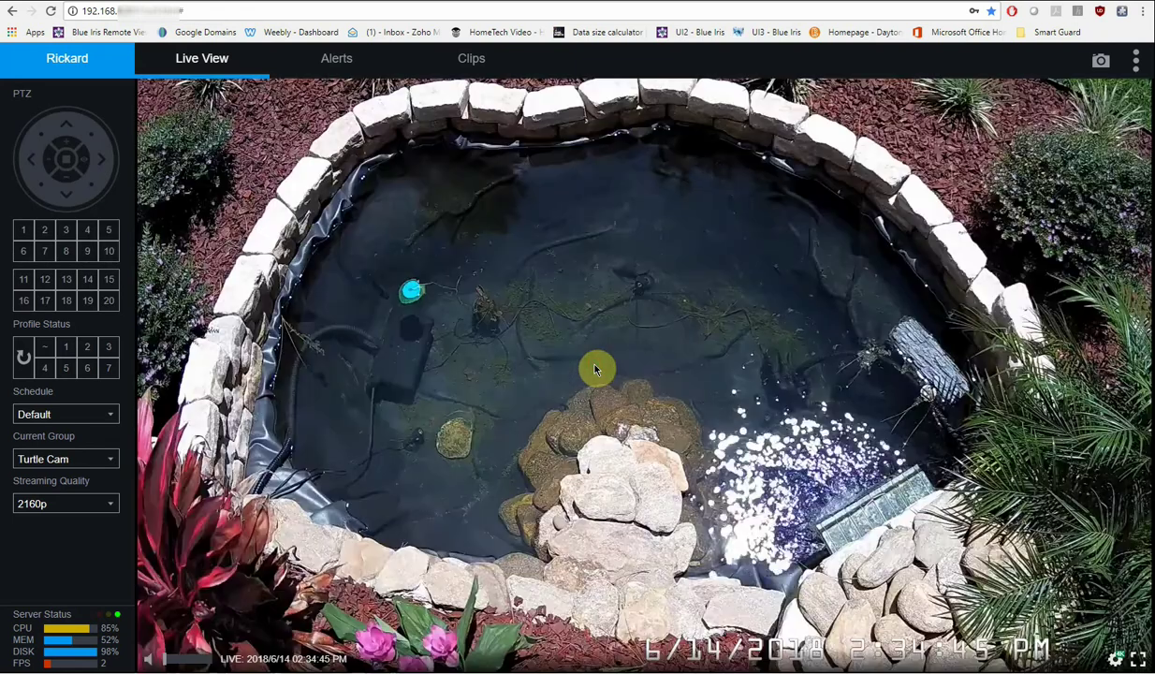
{"action": "left_click", "coordinate": [595, 368]}
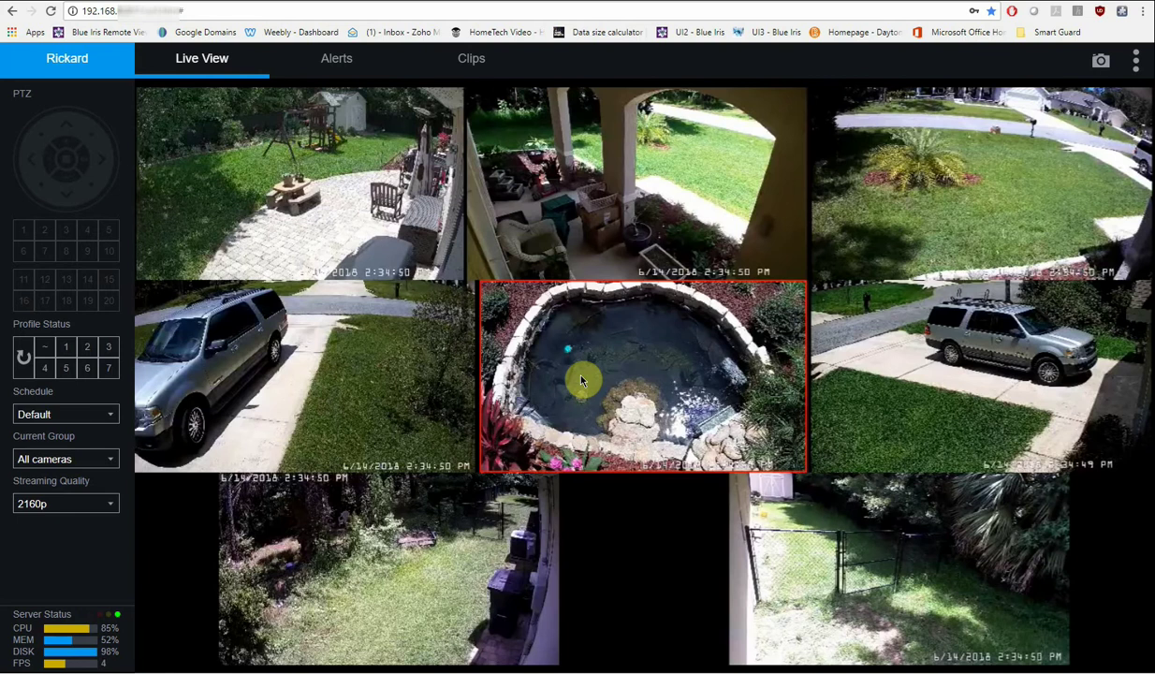
{"action": "left_click", "coordinate": [580, 379]}
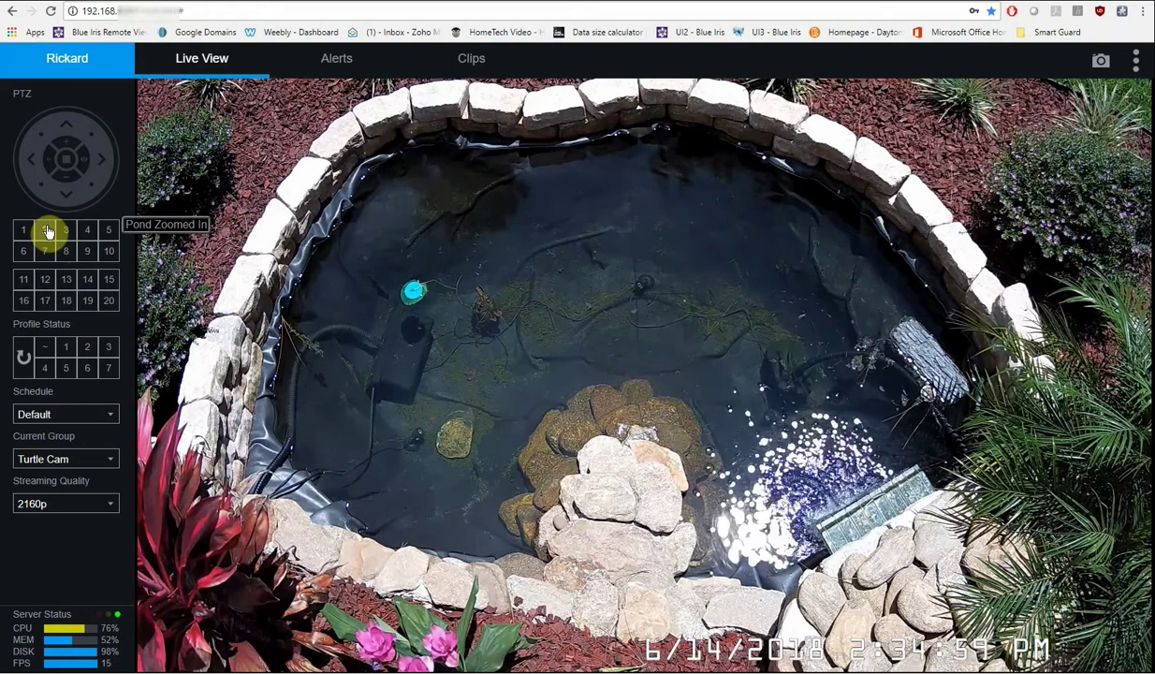
Step: Move the PTZ camera to Left Yard, pan it manually, then send it to Pond Center
{"action": "left_click", "coordinate": [89, 255]}
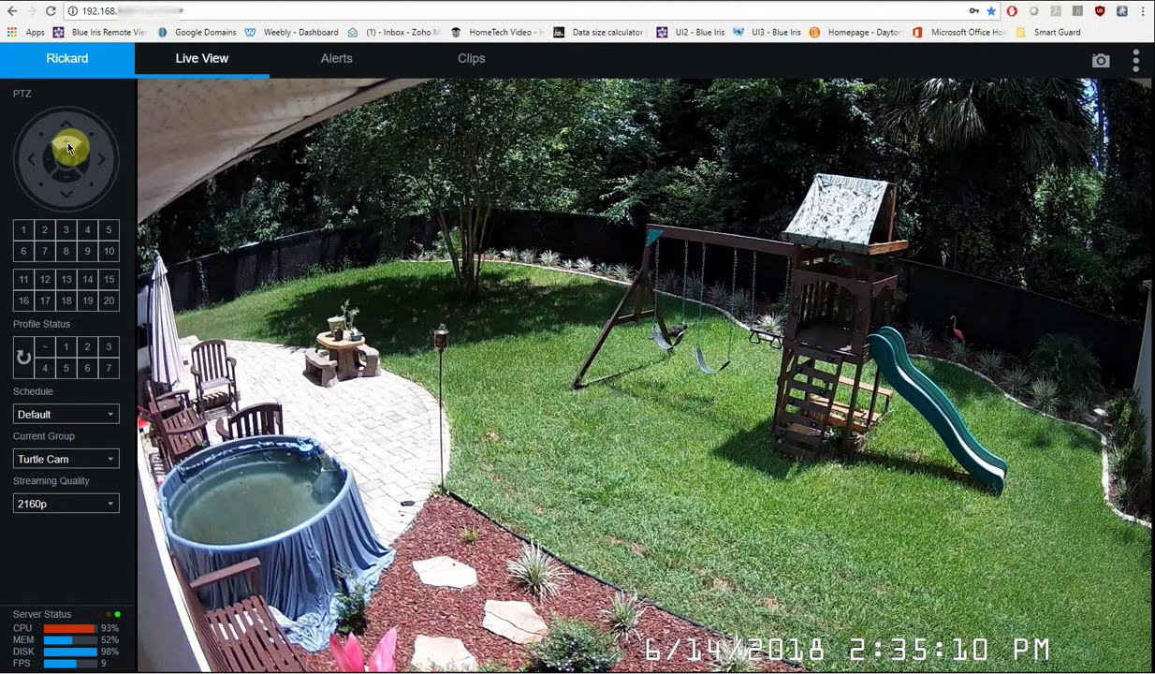
{"action": "left_click_drag", "start_coordinate": [68, 148], "coordinate": [103, 163]}
{"action": "left_click", "coordinate": [111, 228]}
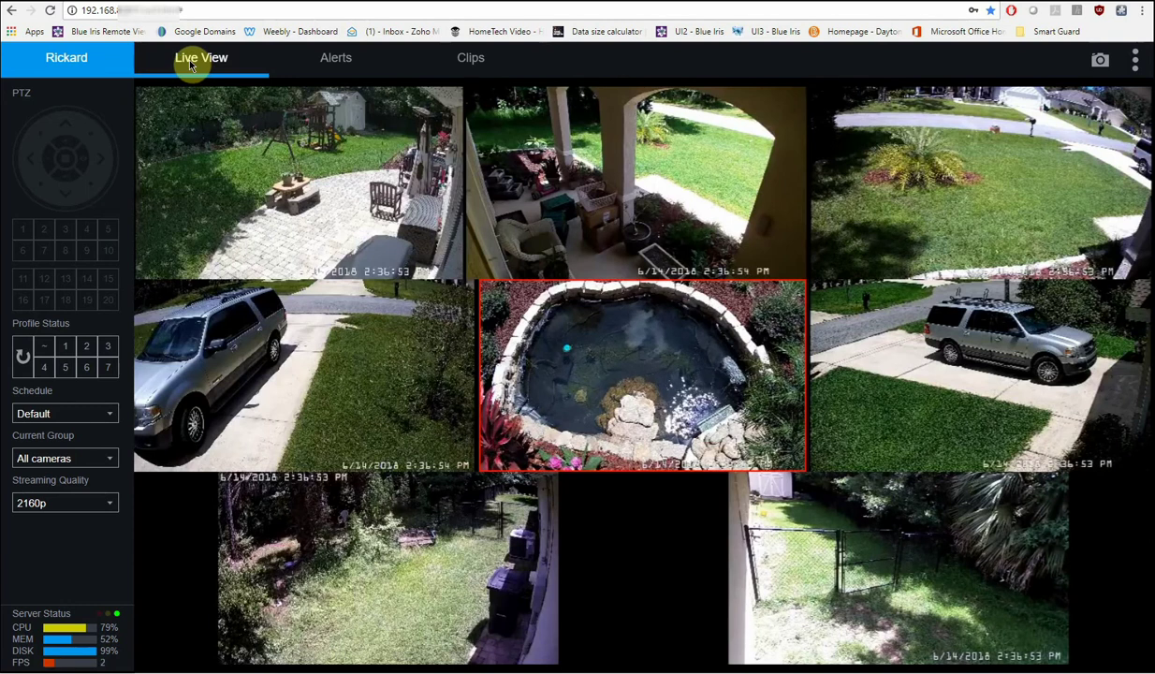
Step: Open the 02:19:13 PM Front Garage clip from the Alerts list
{"action": "left_click", "coordinate": [326, 60]}
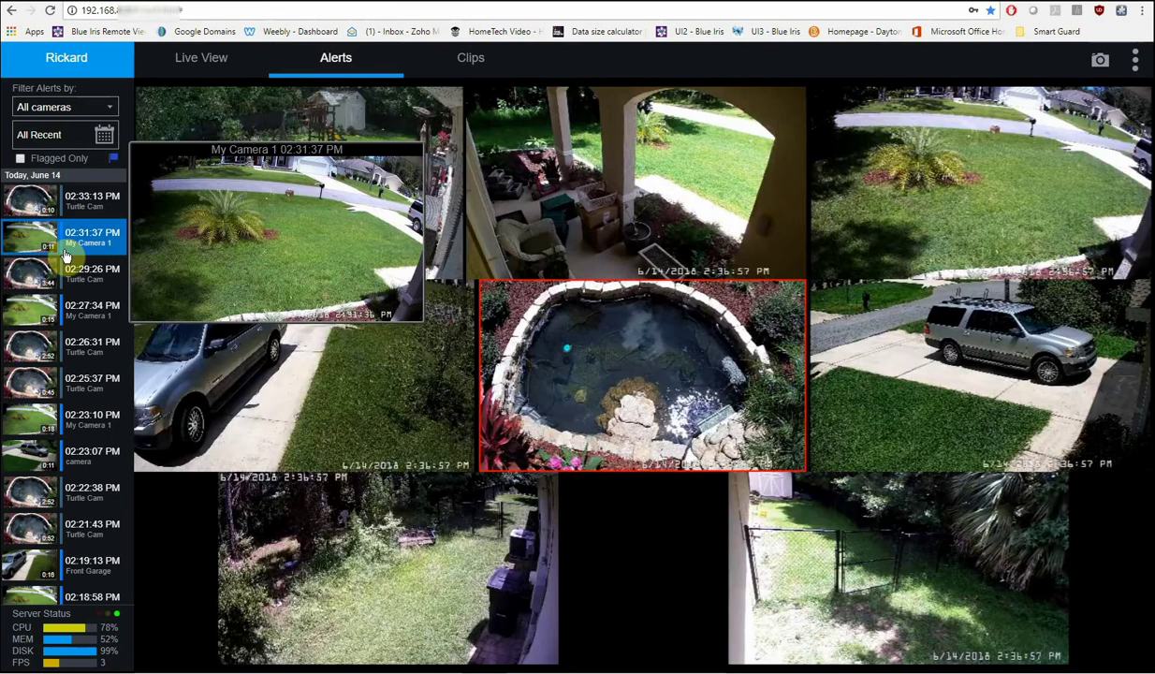
{"action": "mouse_move", "coordinate": [65, 305]}
{"action": "mouse_move", "coordinate": [65, 483]}
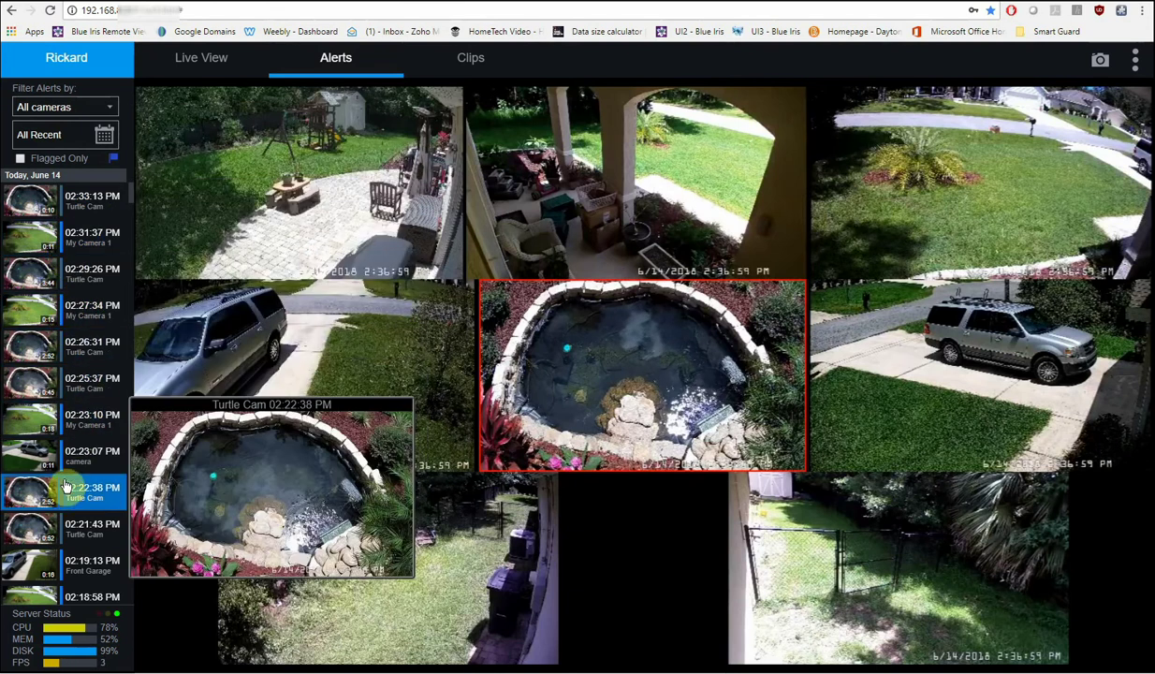
{"action": "mouse_move", "coordinate": [74, 569]}
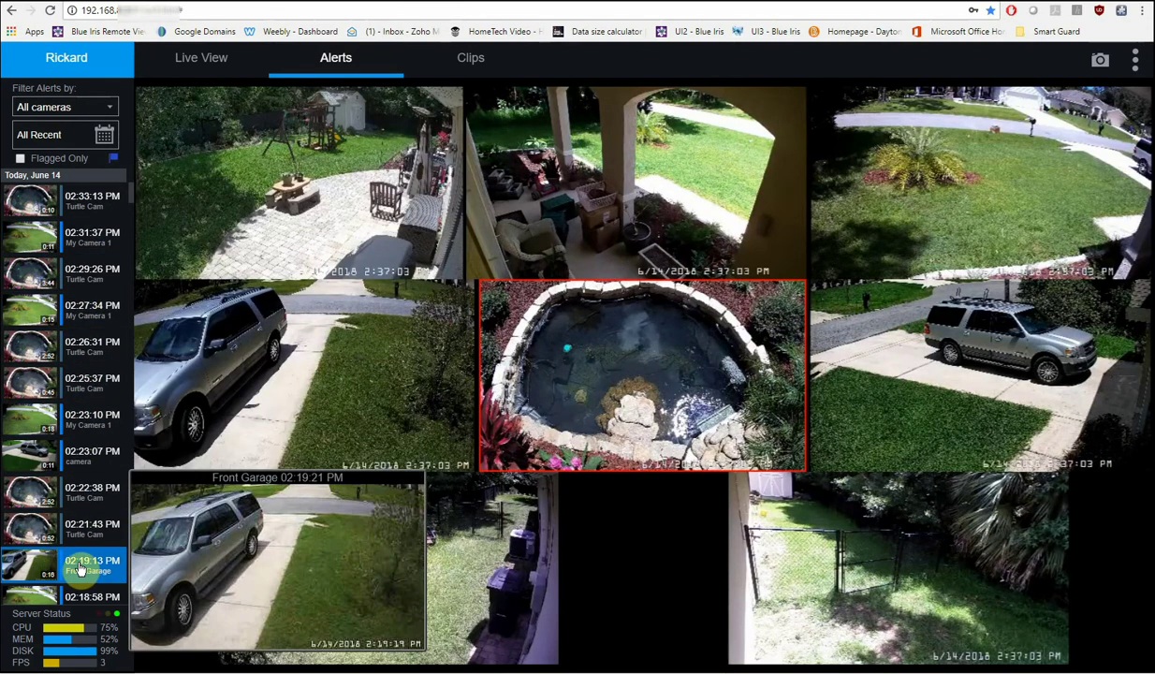
{"action": "left_click", "coordinate": [78, 568]}
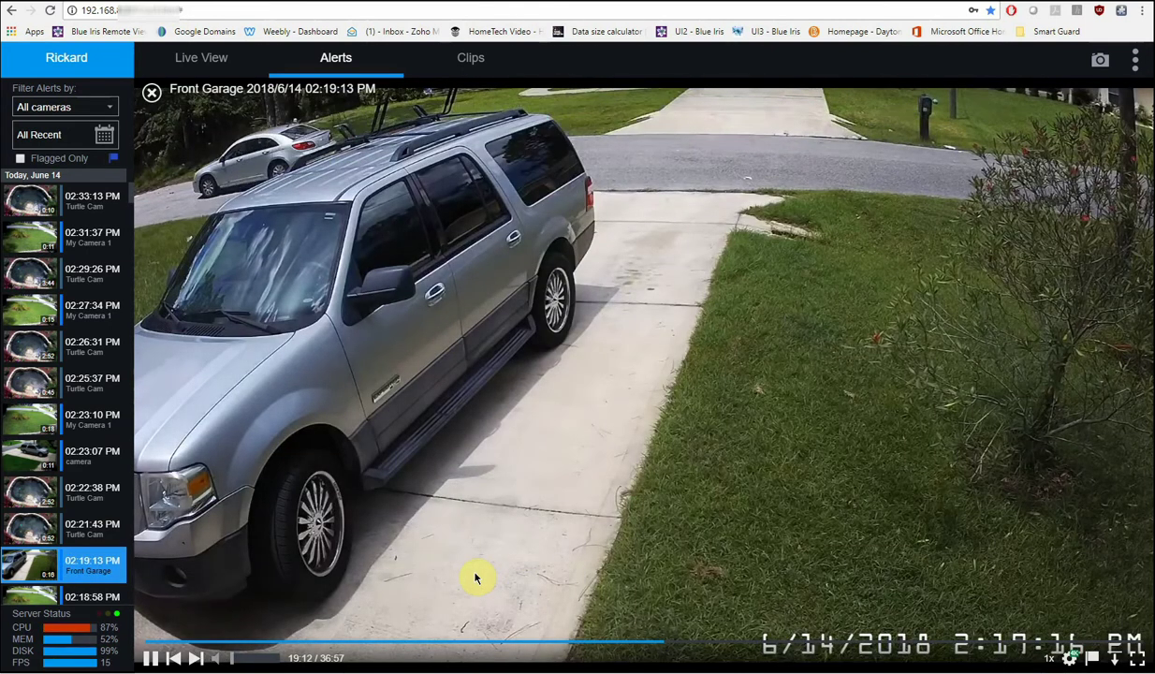
Step: Pause the clip and seek back to about 18:51
{"action": "left_click", "coordinate": [150, 660]}
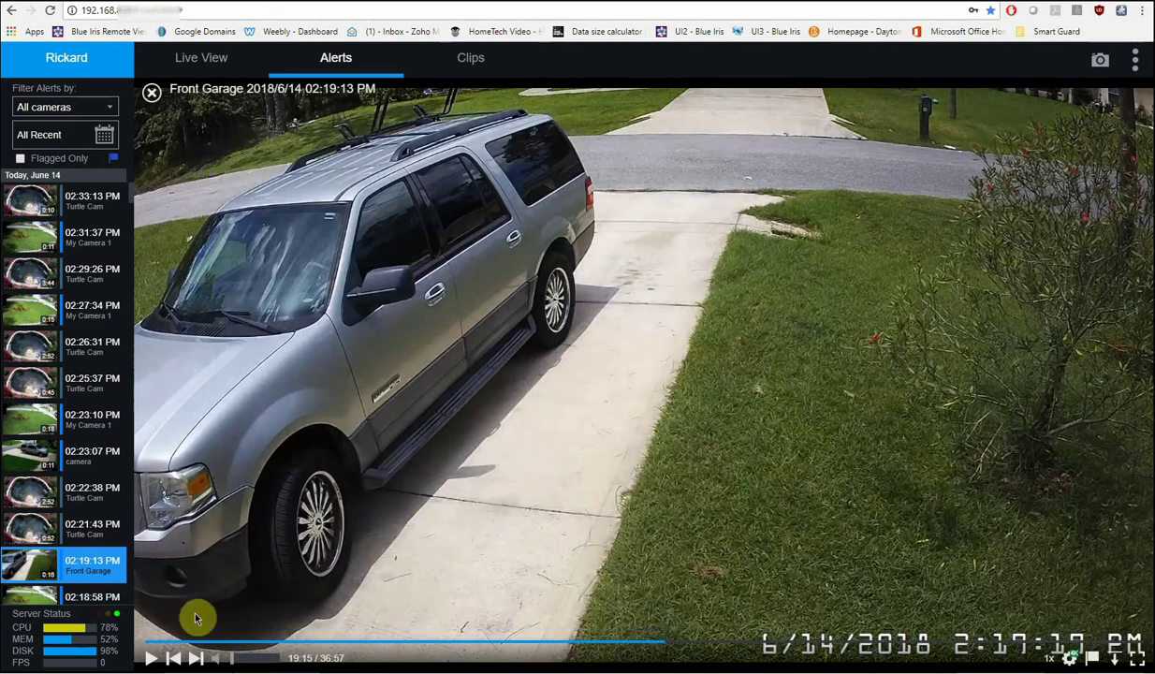
{"action": "left_click", "coordinate": [662, 646]}
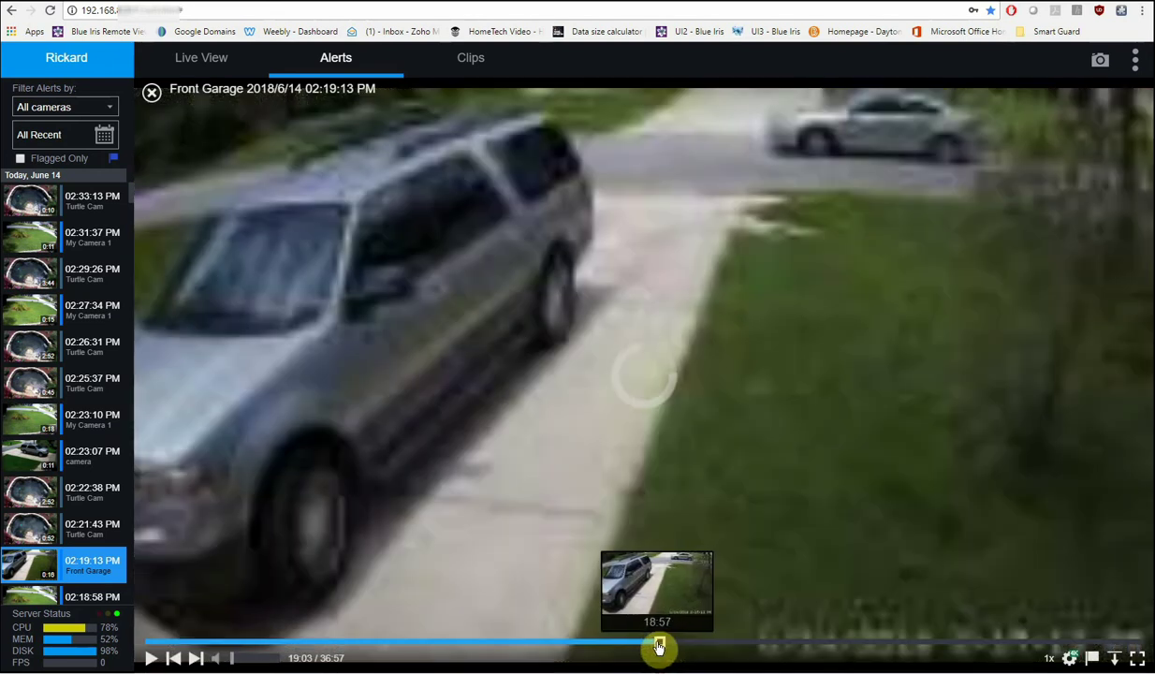
{"action": "left_click", "coordinate": [658, 645]}
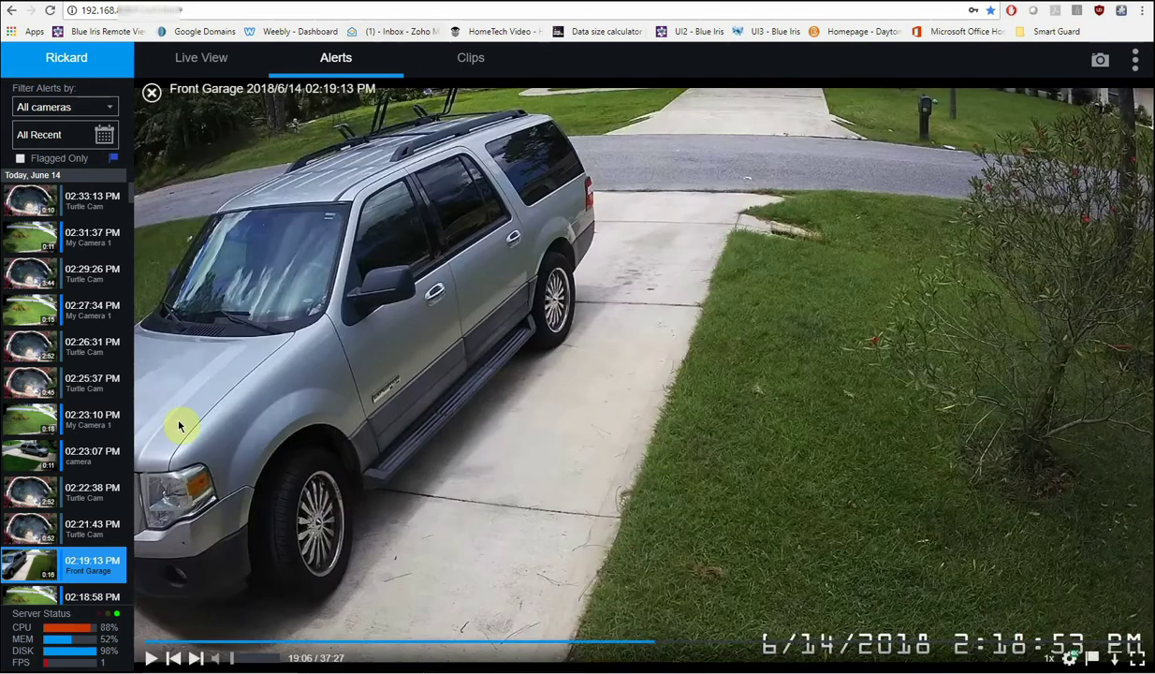
Step: Start an AVI export of the clip and trim its range to 18:55–19:37
{"action": "mouse_move", "coordinate": [70, 576]}
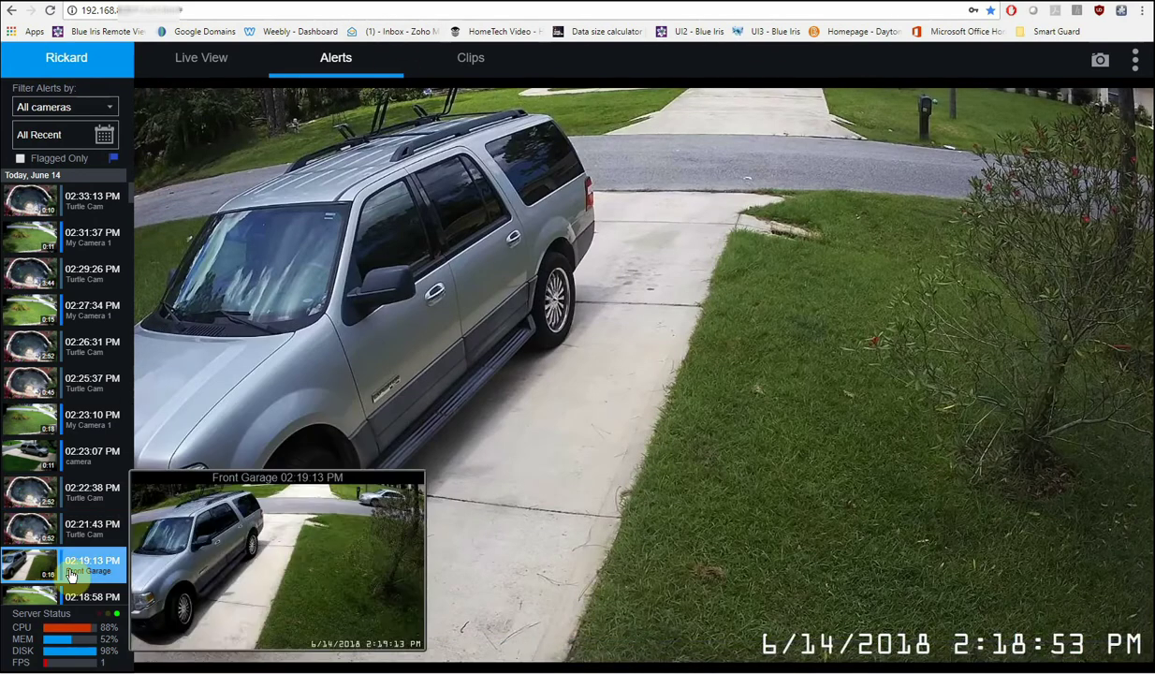
{"action": "right_click", "coordinate": [504, 291]}
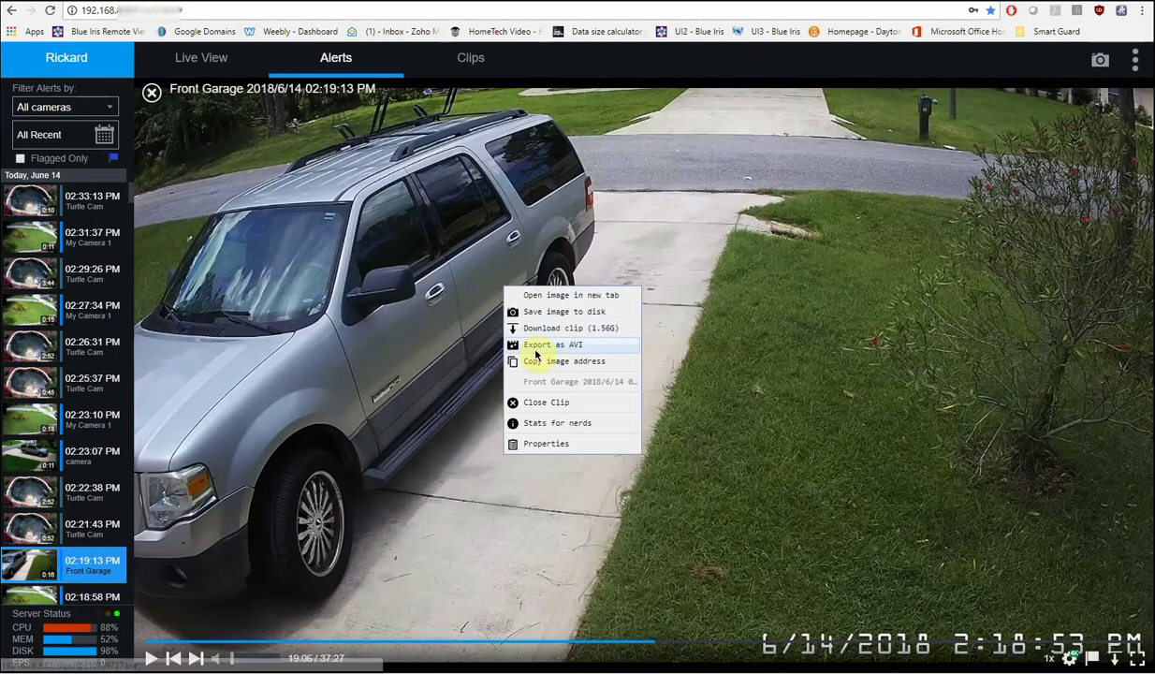
{"action": "left_click", "coordinate": [538, 351]}
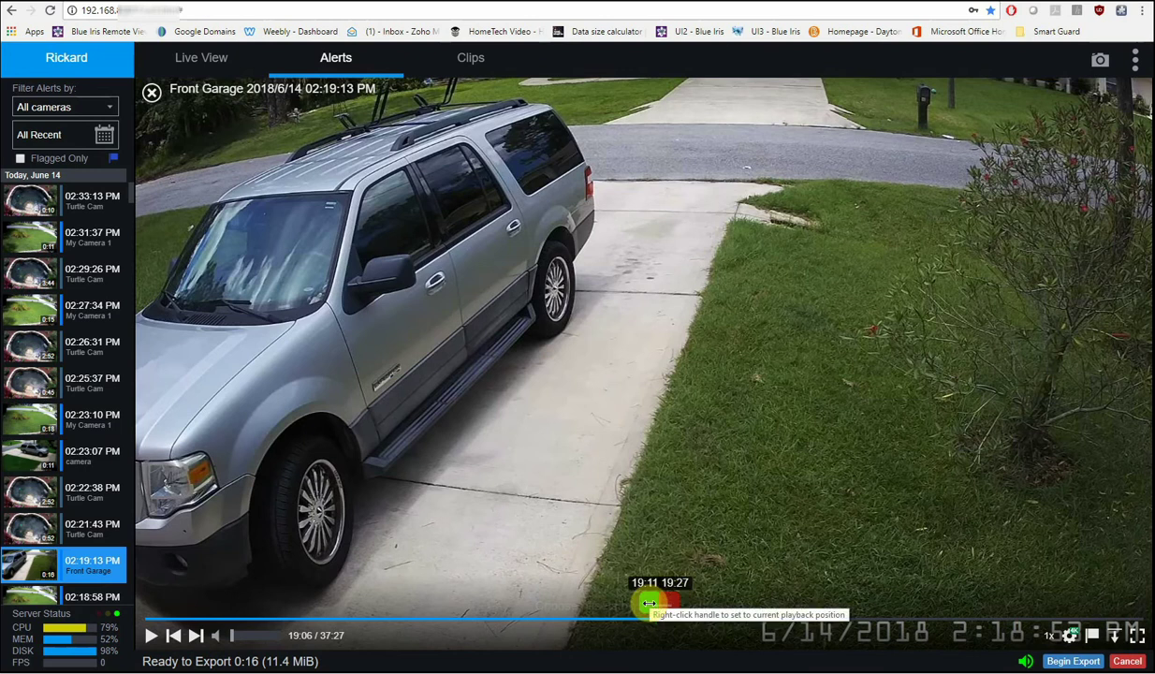
{"action": "left_click_drag", "start_coordinate": [648, 604], "coordinate": [642, 603]}
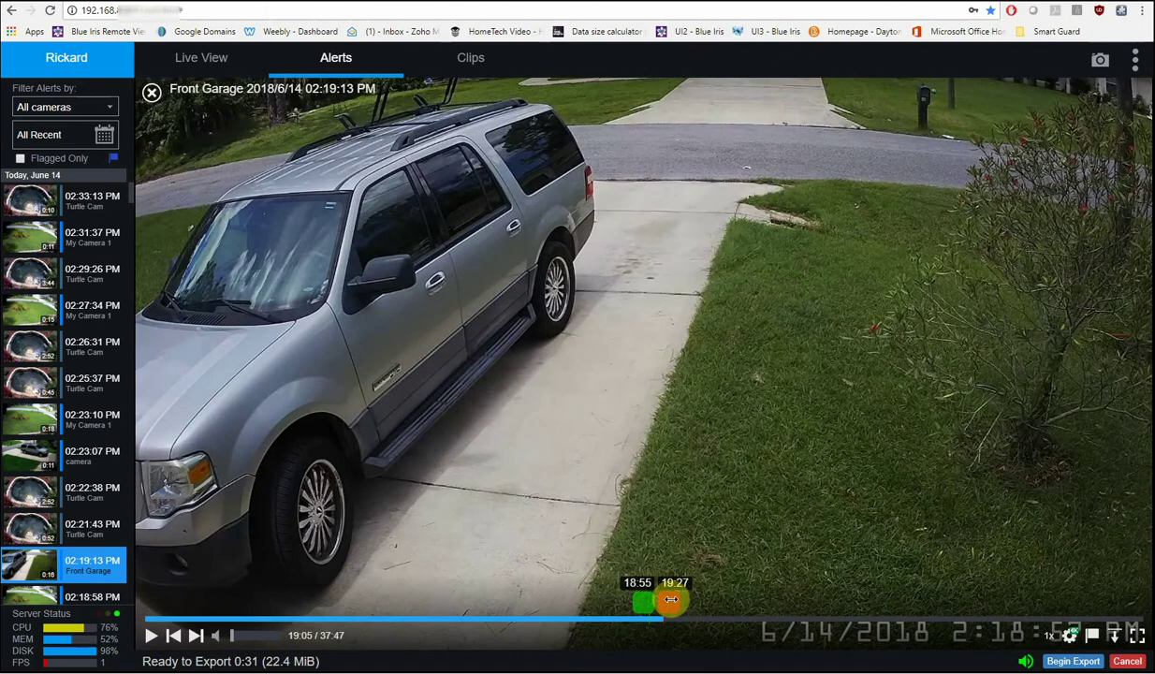
{"action": "left_click_drag", "start_coordinate": [671, 599], "coordinate": [669, 599]}
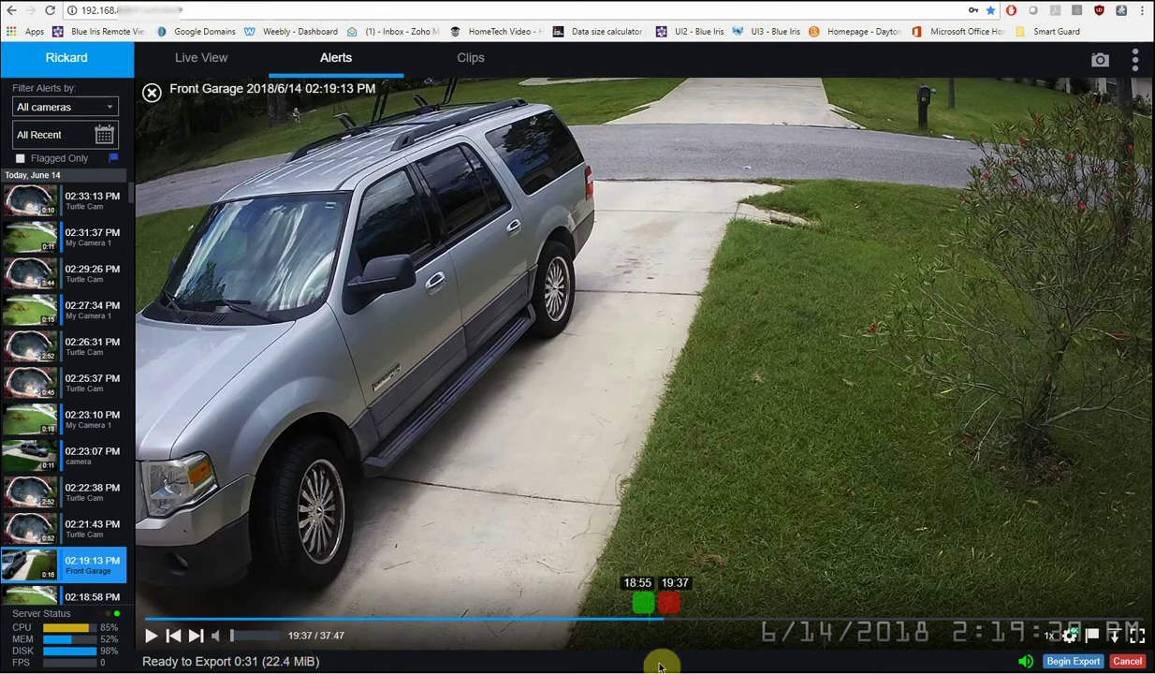
Step: Set the Live View streaming quality to 144p
{"action": "left_click", "coordinate": [205, 62]}
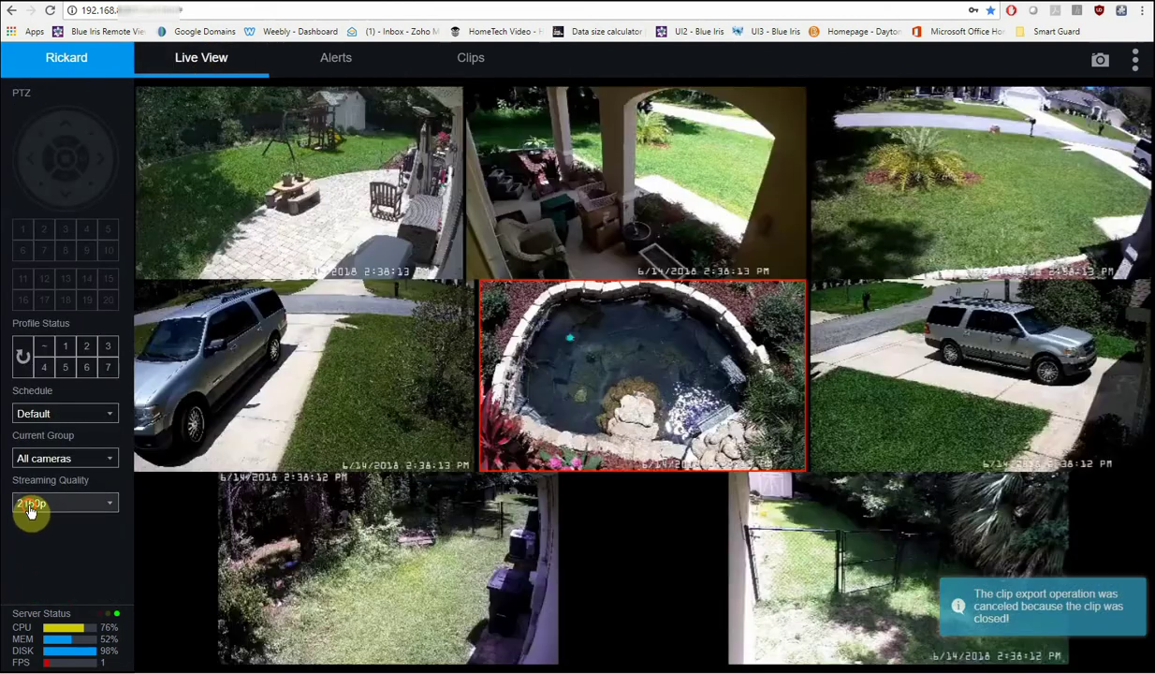
{"action": "left_click", "coordinate": [32, 505]}
{"action": "left_click", "coordinate": [37, 549]}
{"action": "left_click", "coordinate": [48, 510]}
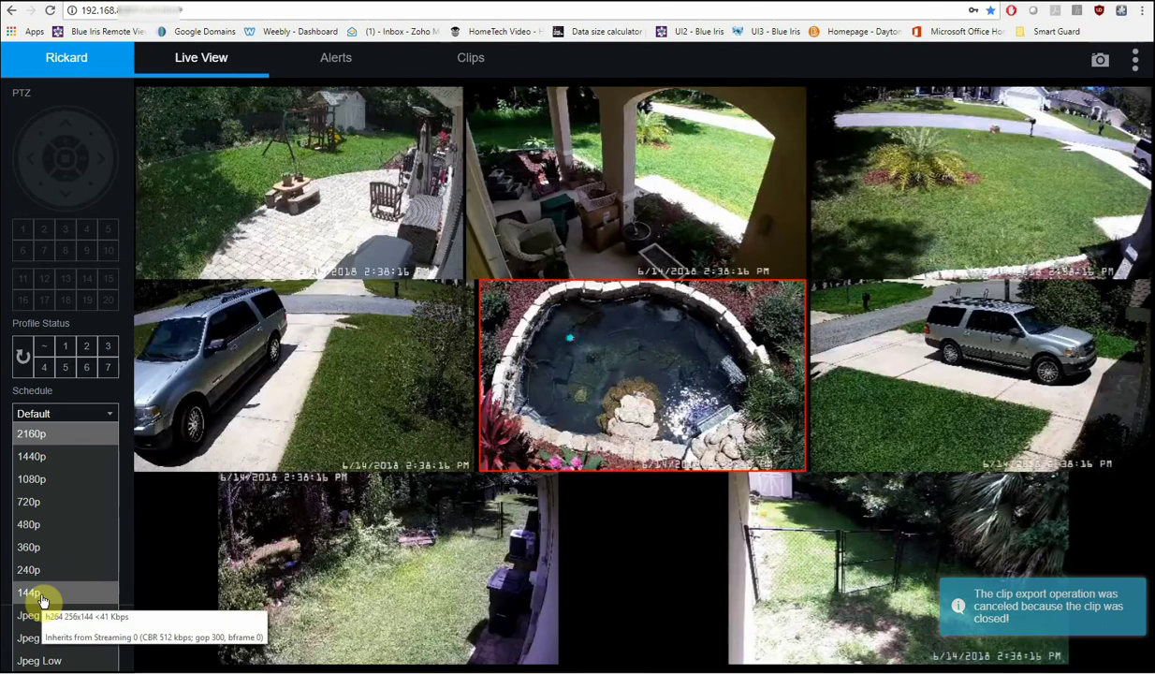
{"action": "left_click", "coordinate": [42, 595]}
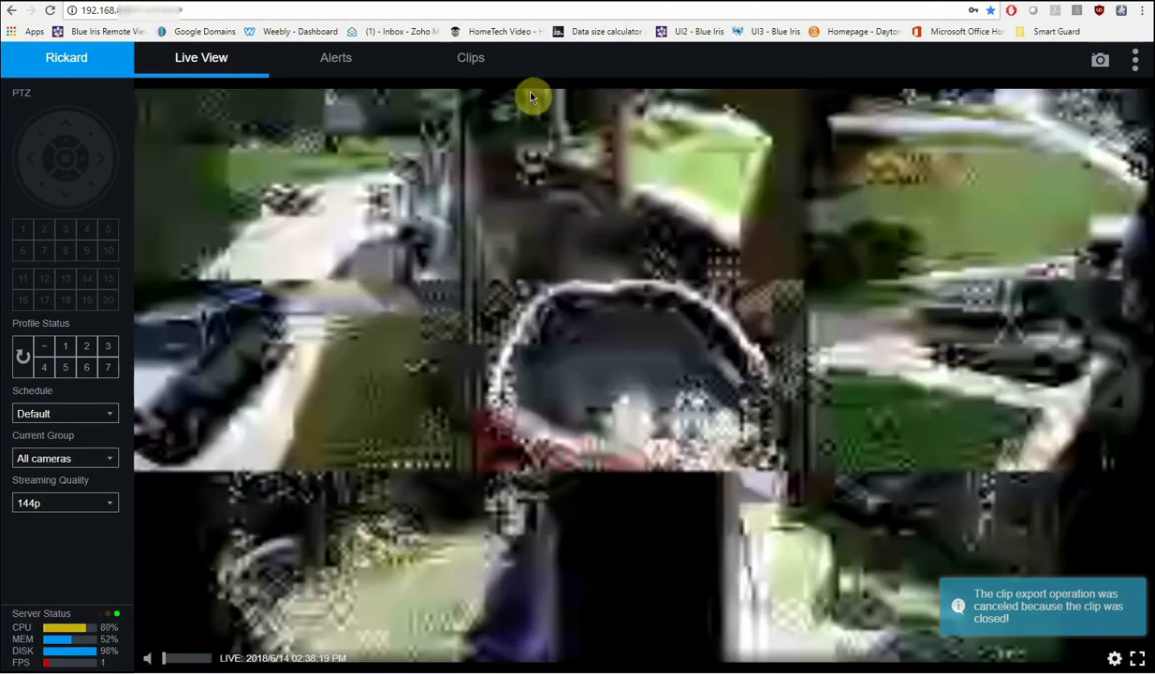
Step: Reopen the 02:19:13 PM Front Garage alert clip and pause it
{"action": "left_click", "coordinate": [356, 63]}
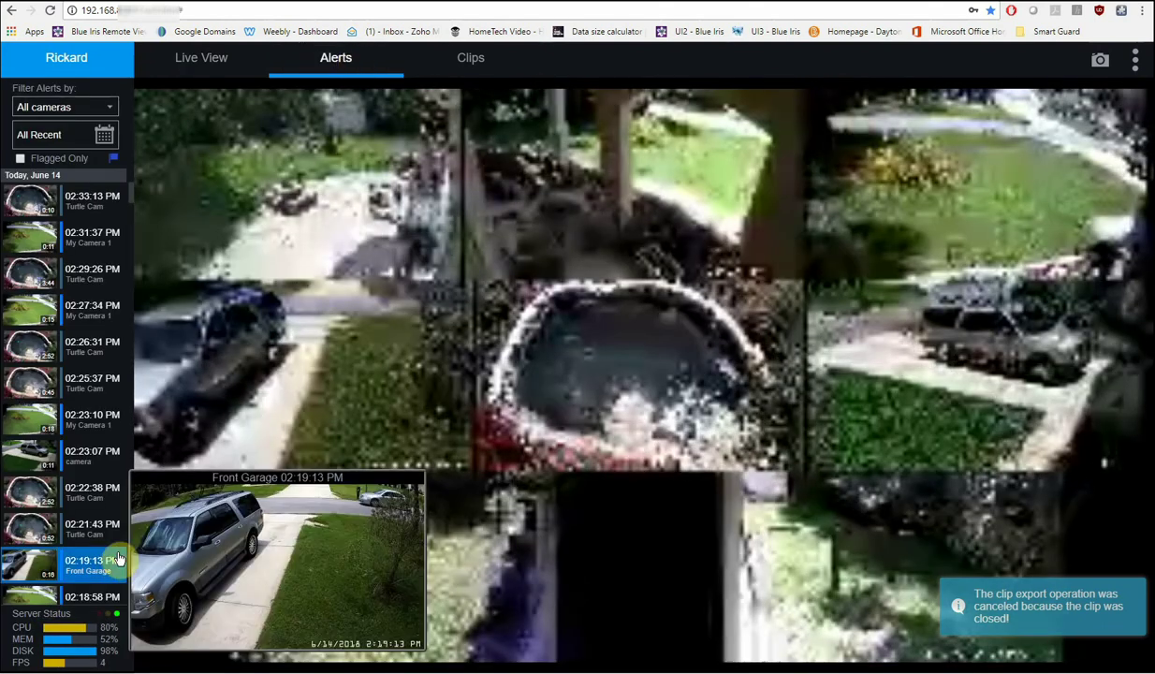
{"action": "left_click", "coordinate": [90, 563]}
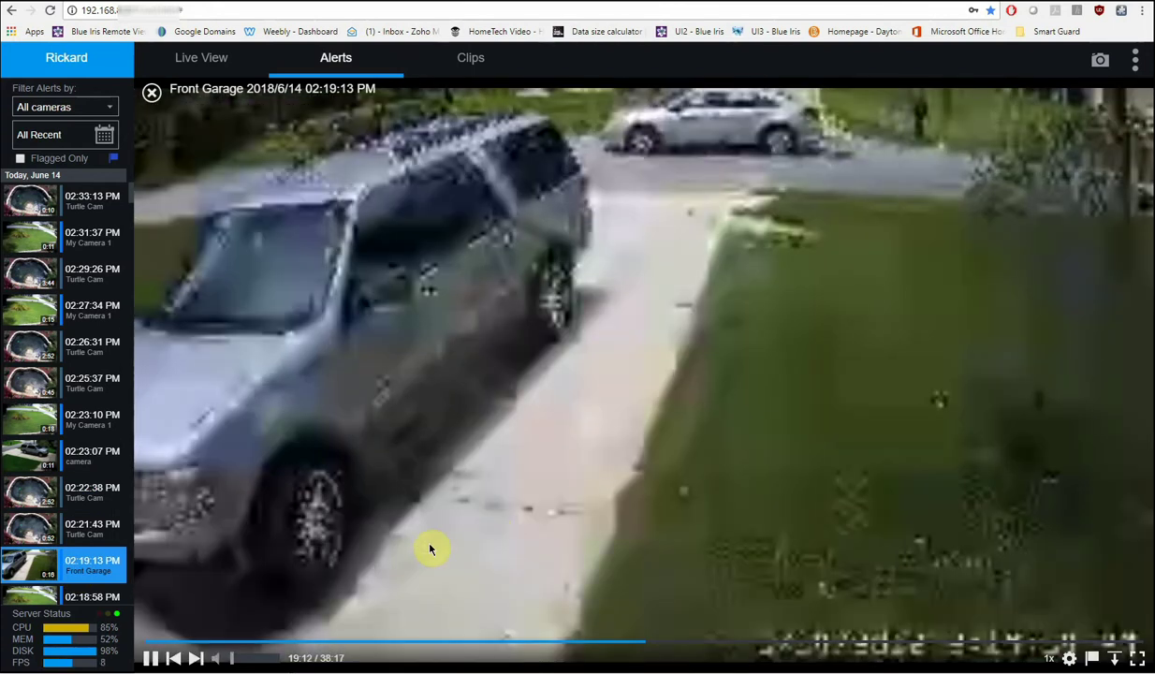
{"action": "left_click", "coordinate": [150, 658]}
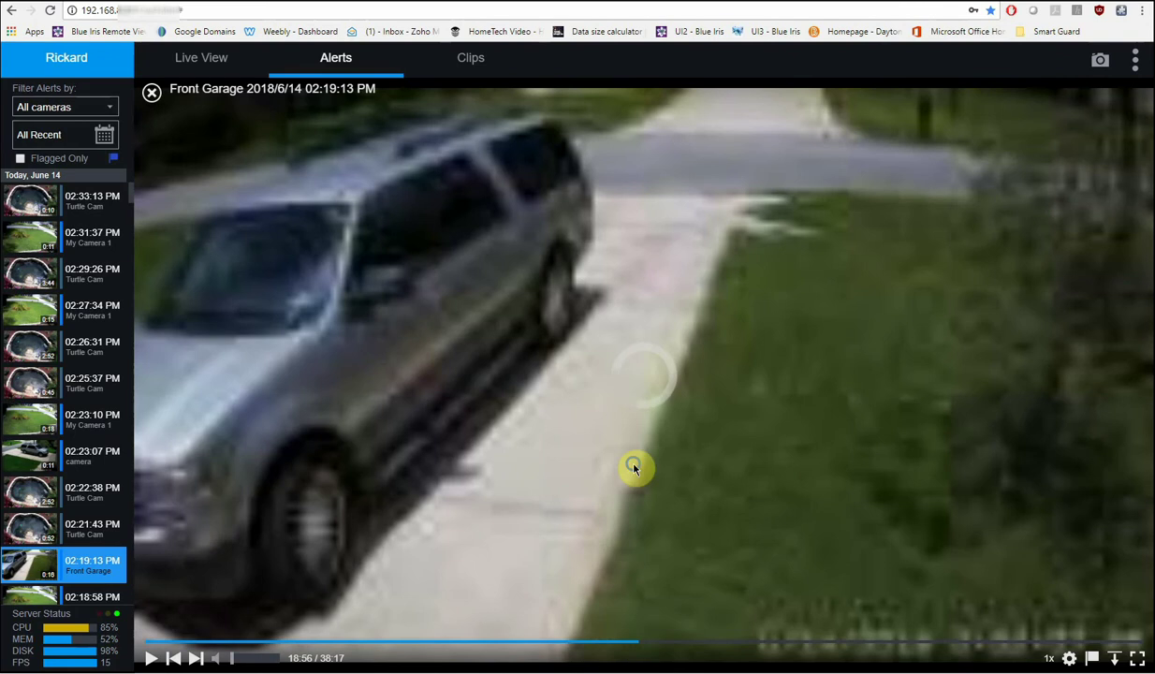
Step: Export the Front Garage clip as AVI, running 19:11 to 19:51
{"action": "right_click", "coordinate": [634, 465]}
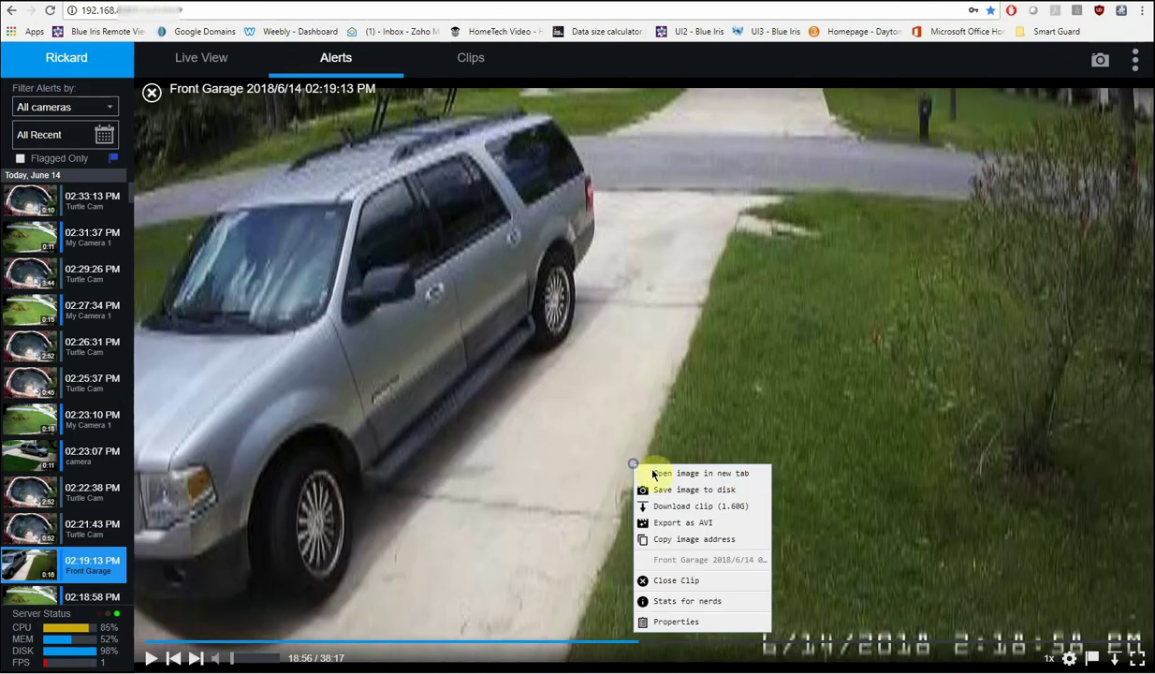
{"action": "left_click", "coordinate": [683, 522]}
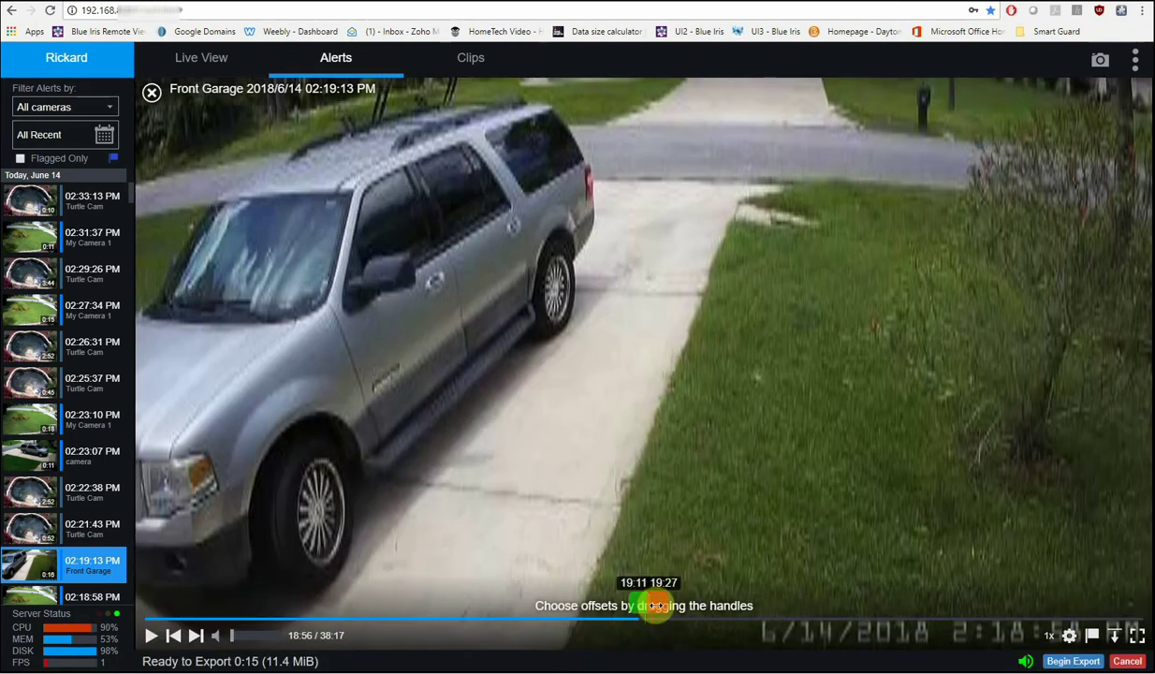
{"action": "left_click_drag", "start_coordinate": [657, 611], "coordinate": [673, 607]}
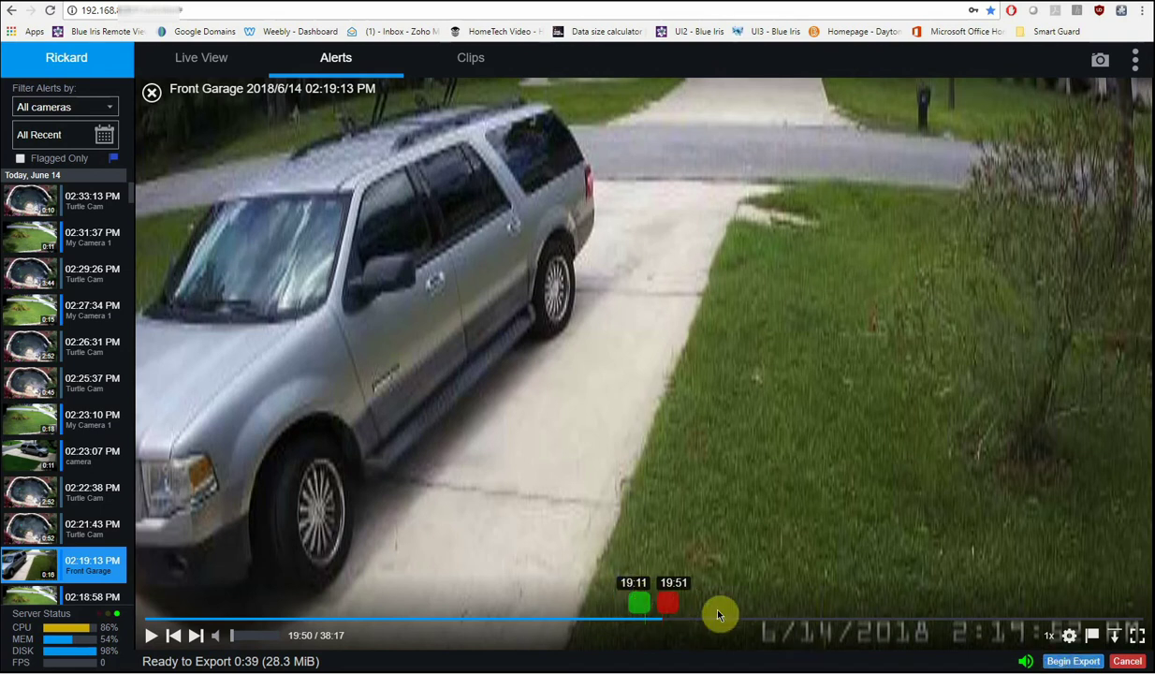
{"action": "left_click", "coordinate": [1063, 664]}
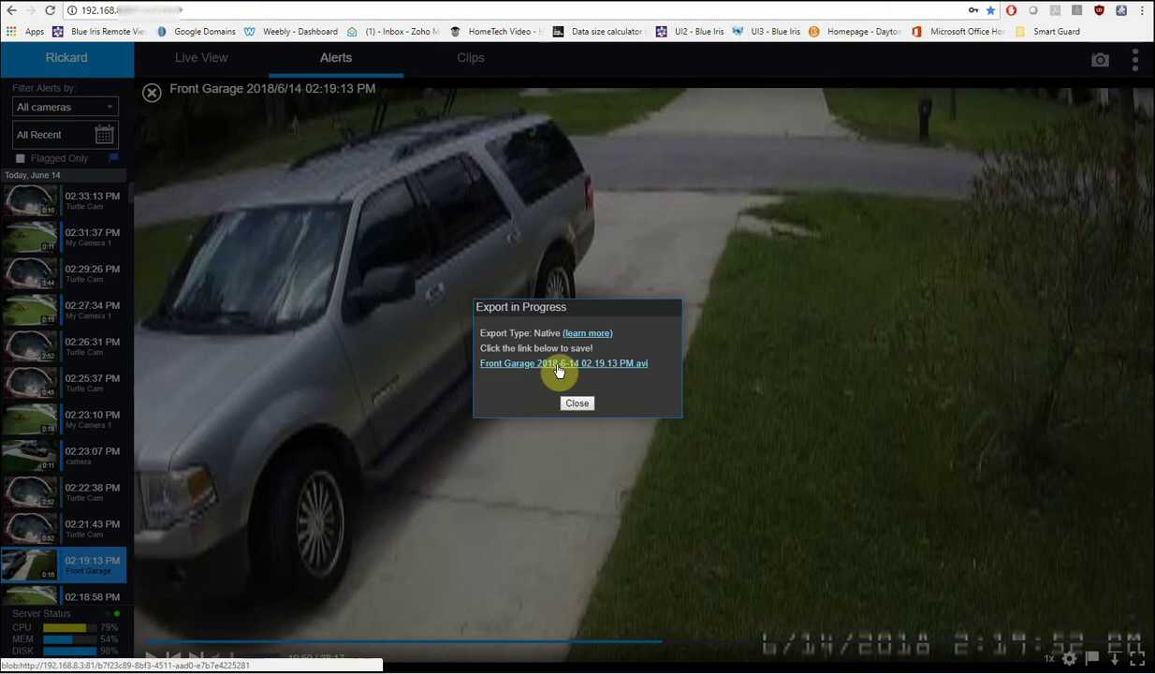
Step: Download the exported clip and save it on the D: drive as Test Video.avi
{"action": "left_click", "coordinate": [559, 368]}
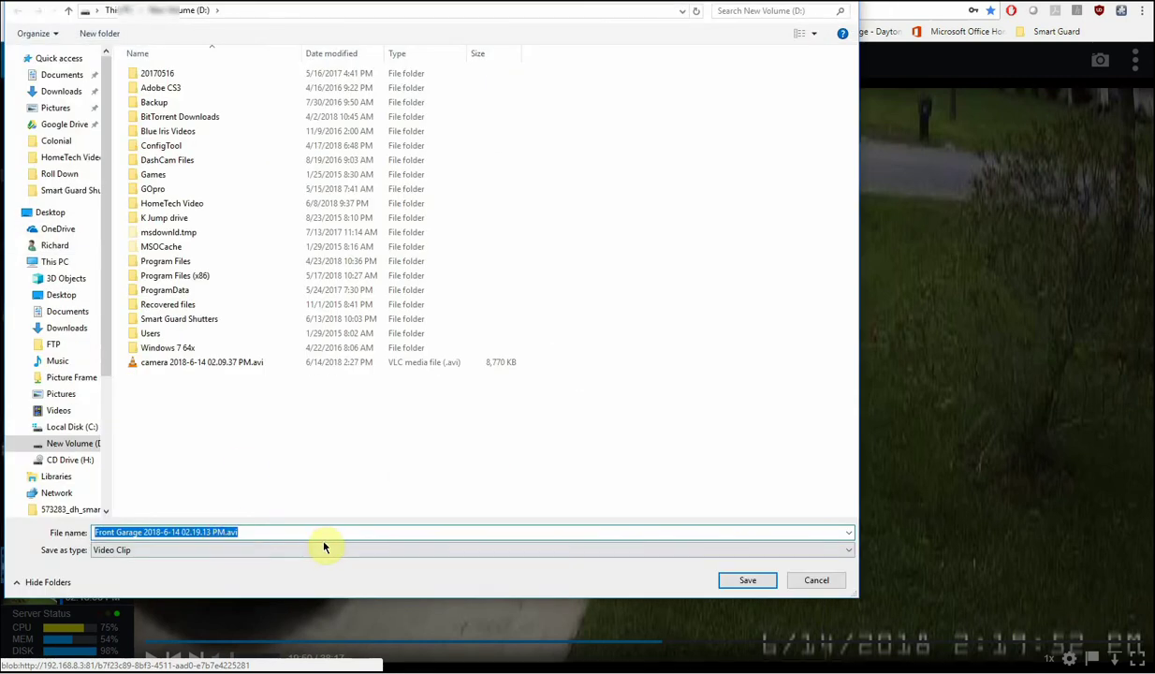
{"action": "key", "text": "Right"}
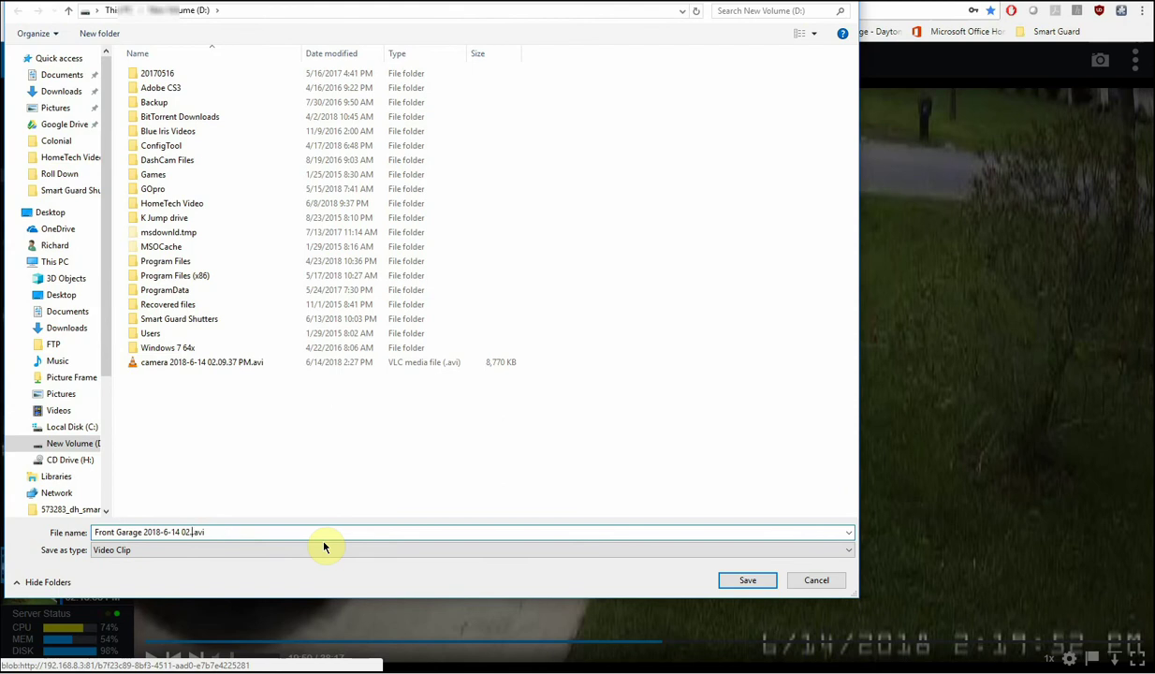
{"action": "type", "text": "Test Video"}
{"action": "left_click", "coordinate": [749, 581]}
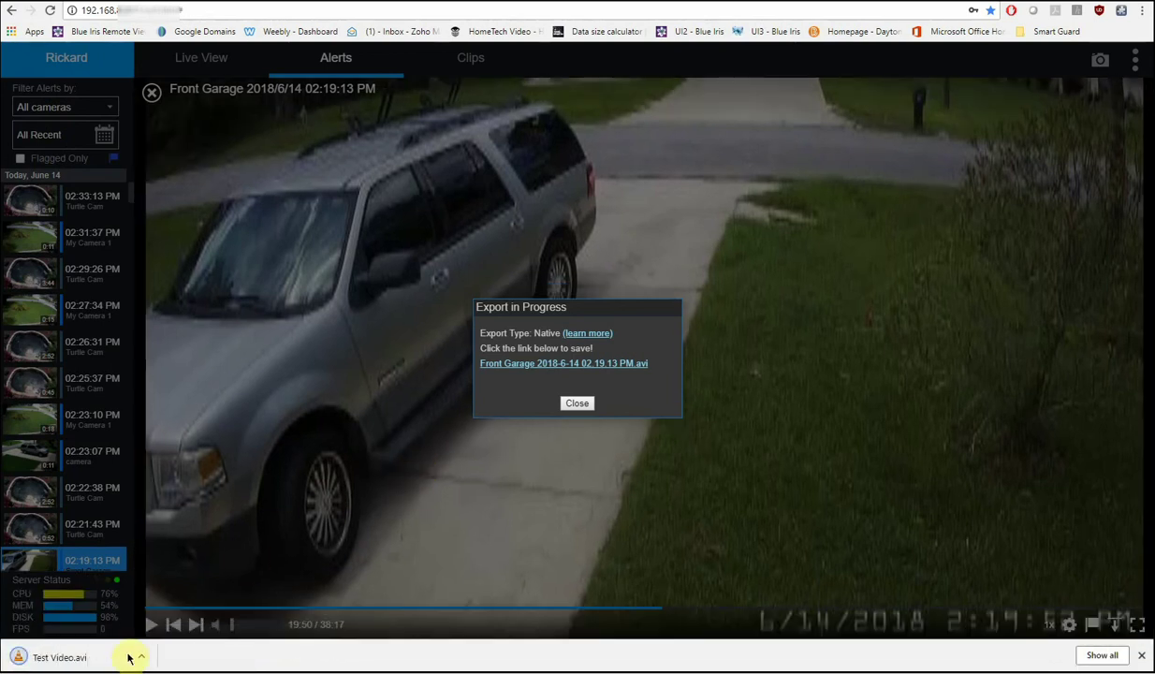
{"action": "left_click", "coordinate": [141, 661]}
Step: Locate Test Video.avi on New Volume (D:) in File Explorer and bring up its context menu
{"action": "left_click", "coordinate": [166, 608]}
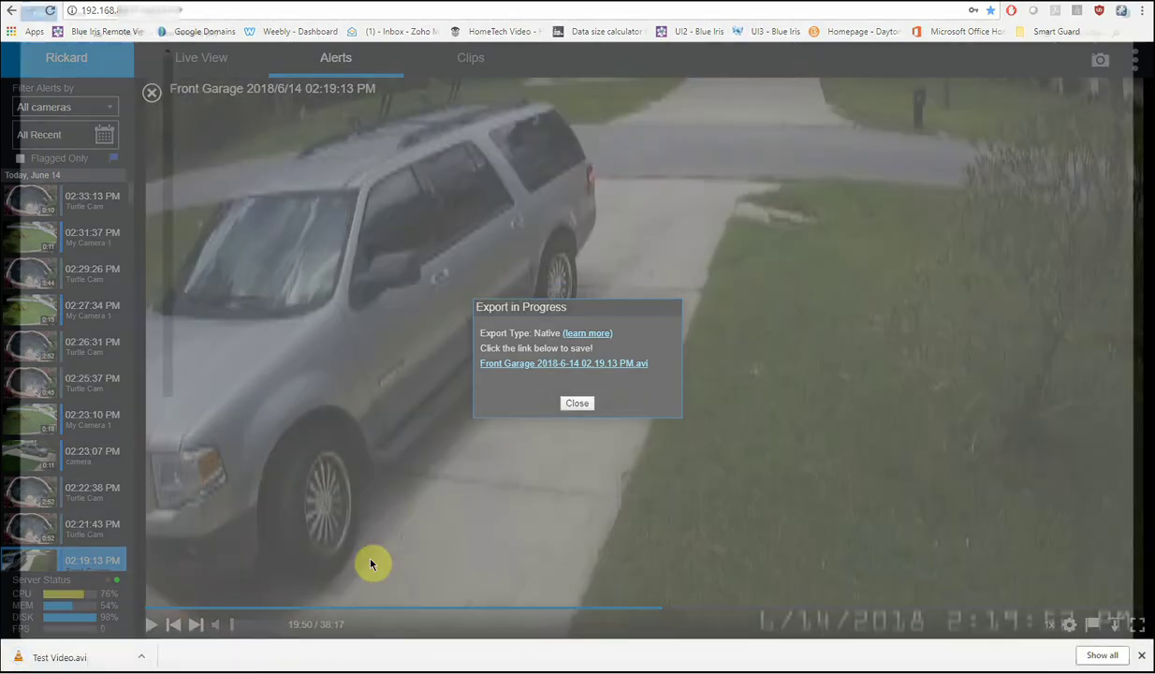
{"action": "scroll", "coordinate": [375, 374], "scroll_direction": "down", "scroll_amount": 1}
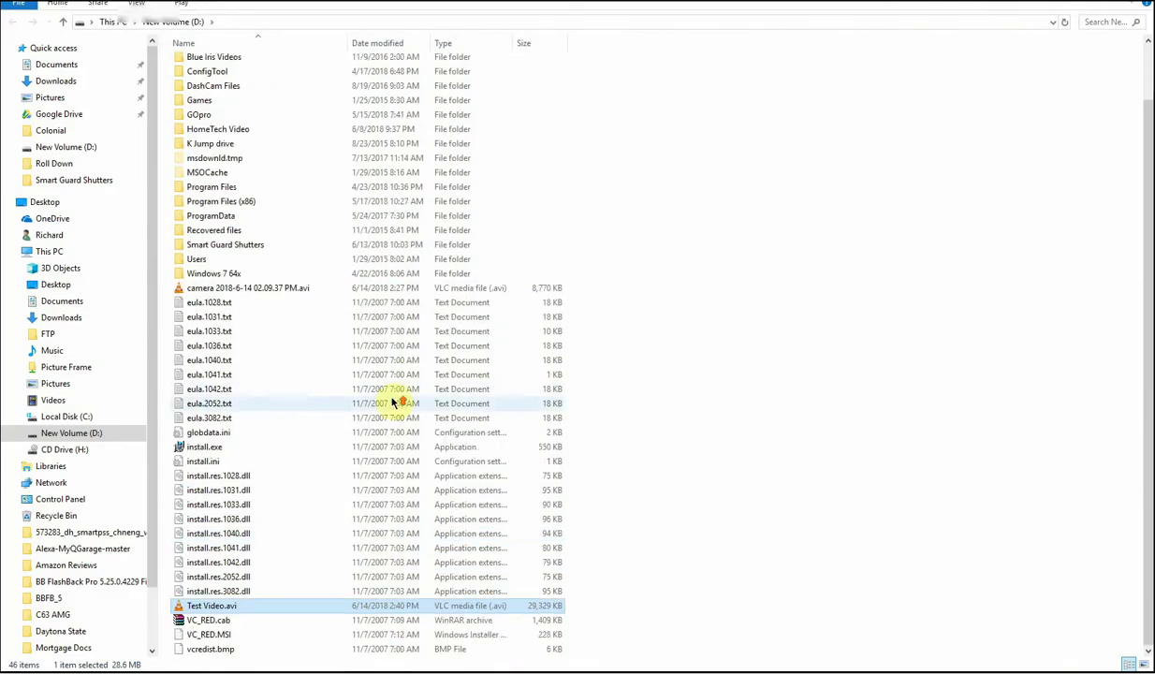
{"action": "right_click", "coordinate": [204, 612]}
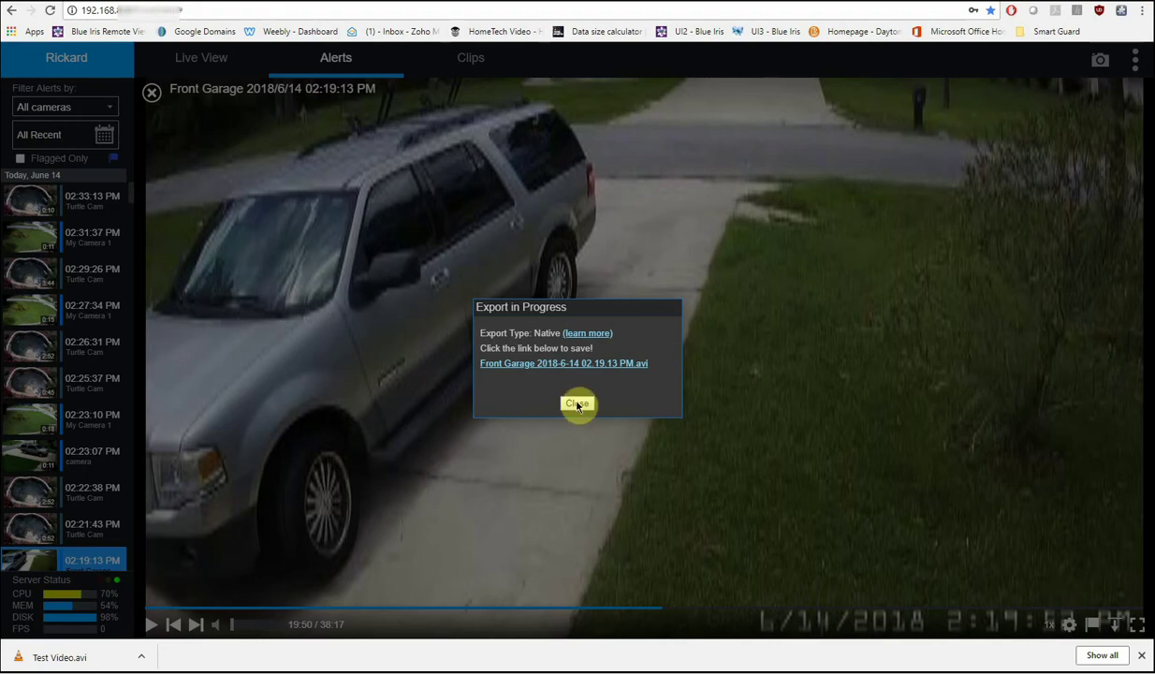
Step: Close the Export in Progress notice and go back to the all-cameras Live View grid
{"action": "left_click", "coordinate": [576, 403]}
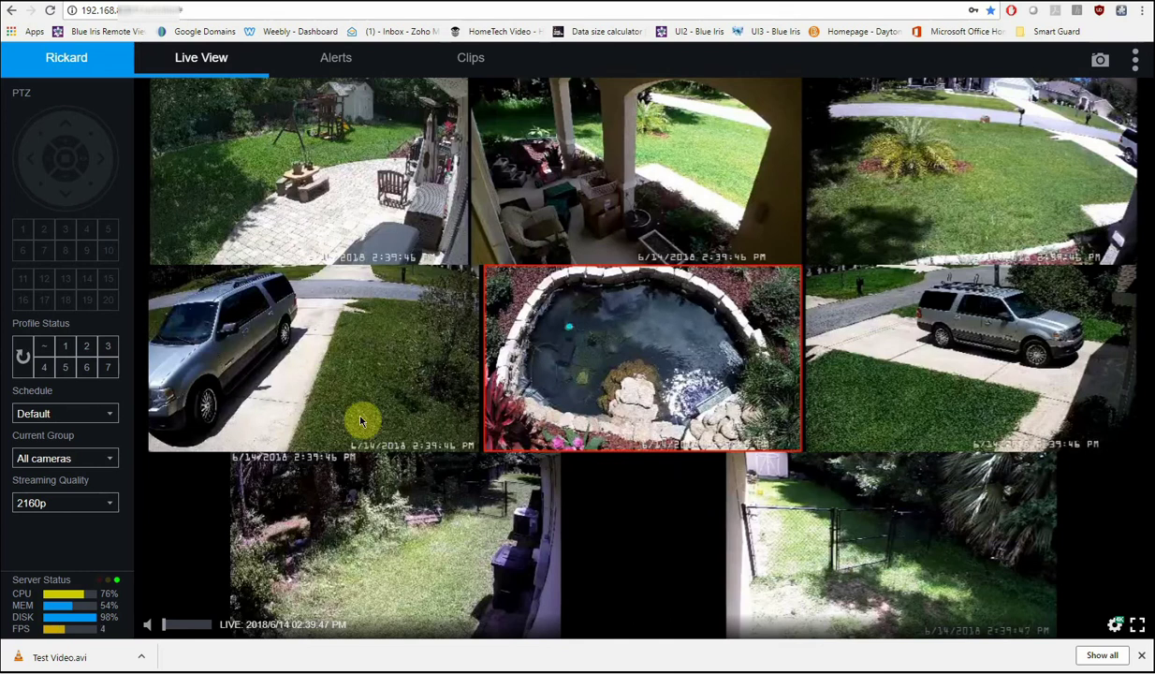
{"action": "mouse_move", "coordinate": [73, 600]}
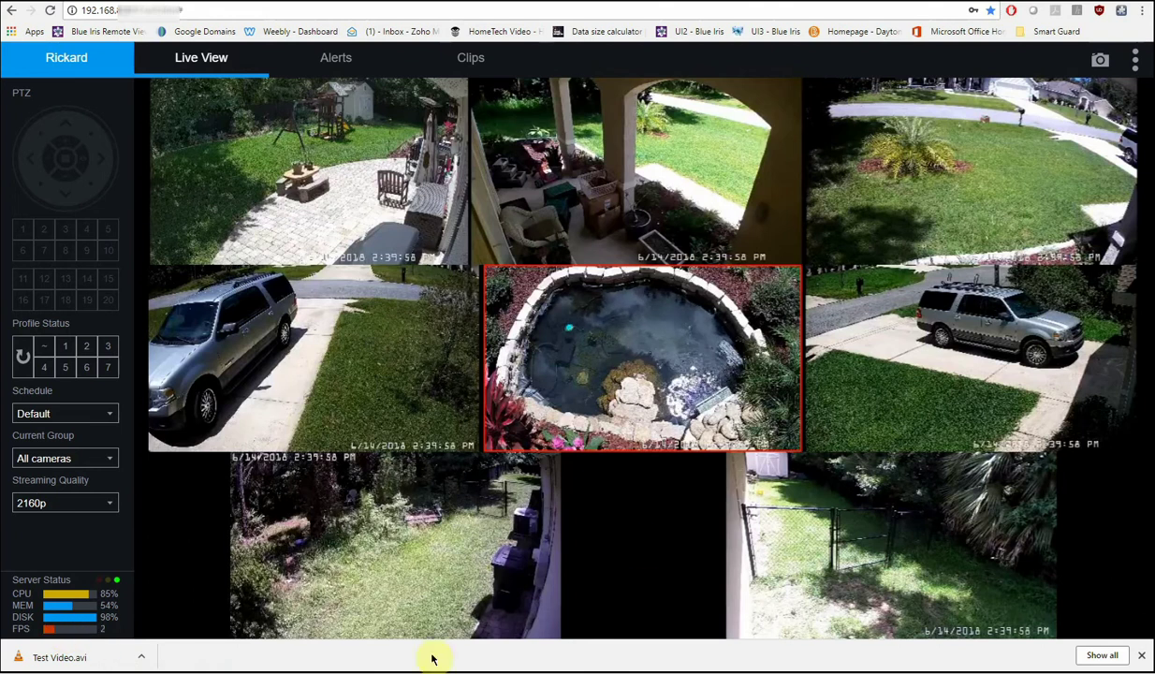
{"action": "mouse_move", "coordinate": [642, 541]}
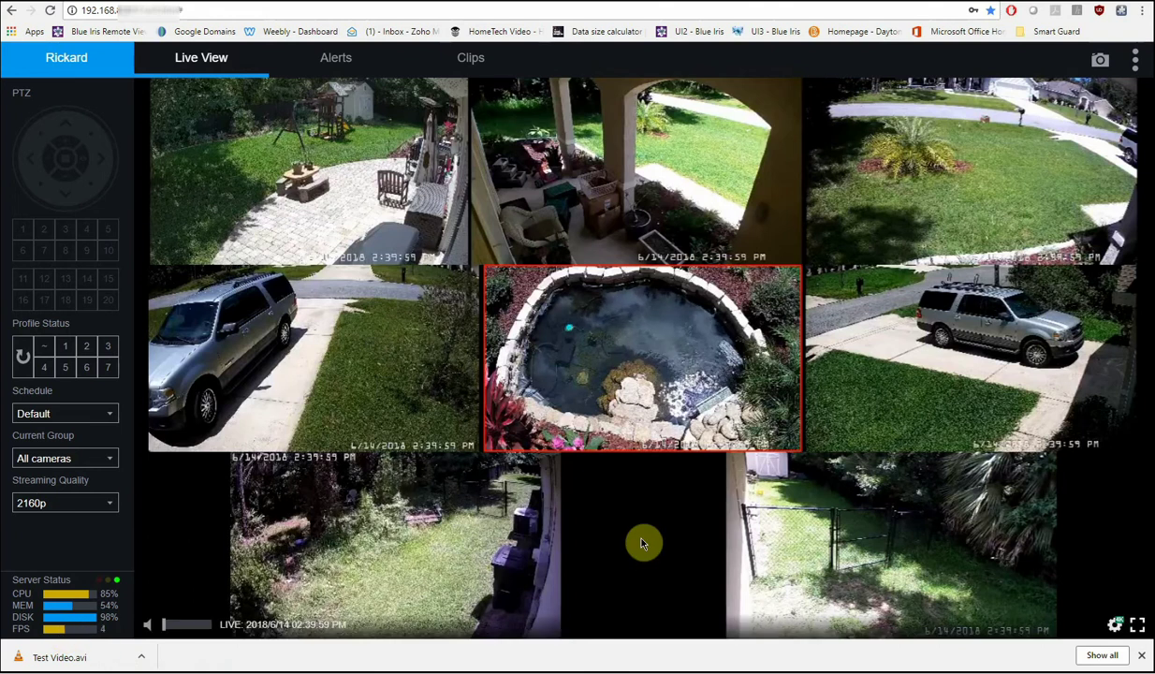
Step: In UI Settings, confirm the inactivity timeout stays at 0 minutes, then review the other options
{"action": "left_click", "coordinate": [1135, 66]}
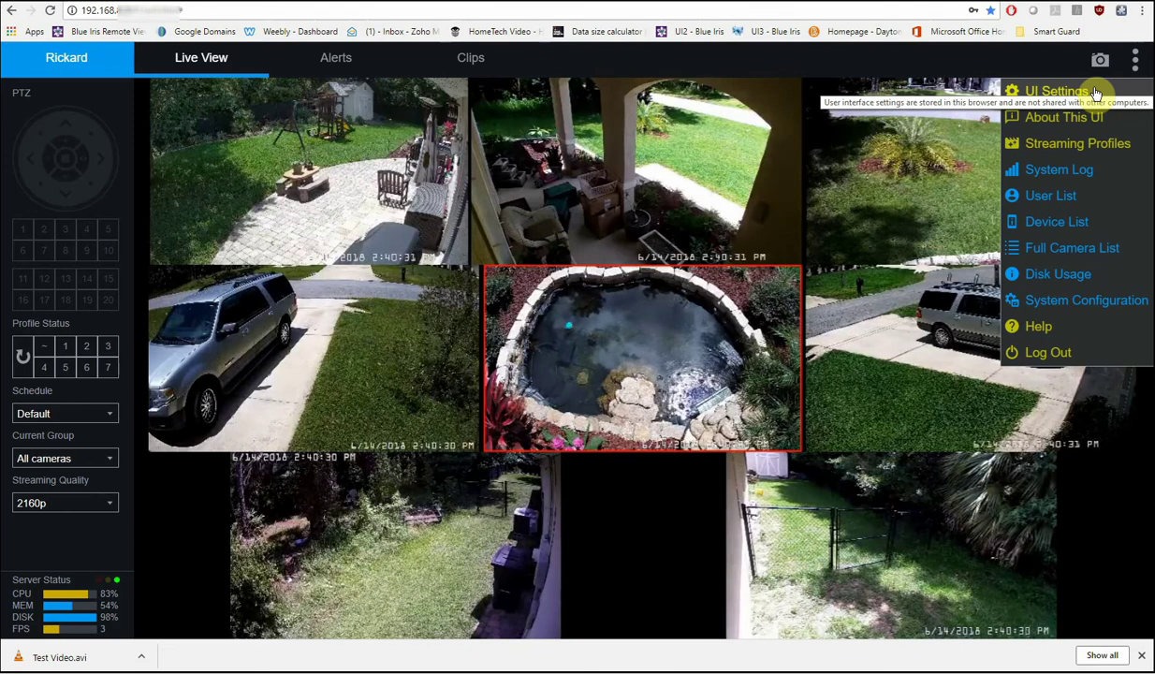
{"action": "left_click", "coordinate": [1135, 62]}
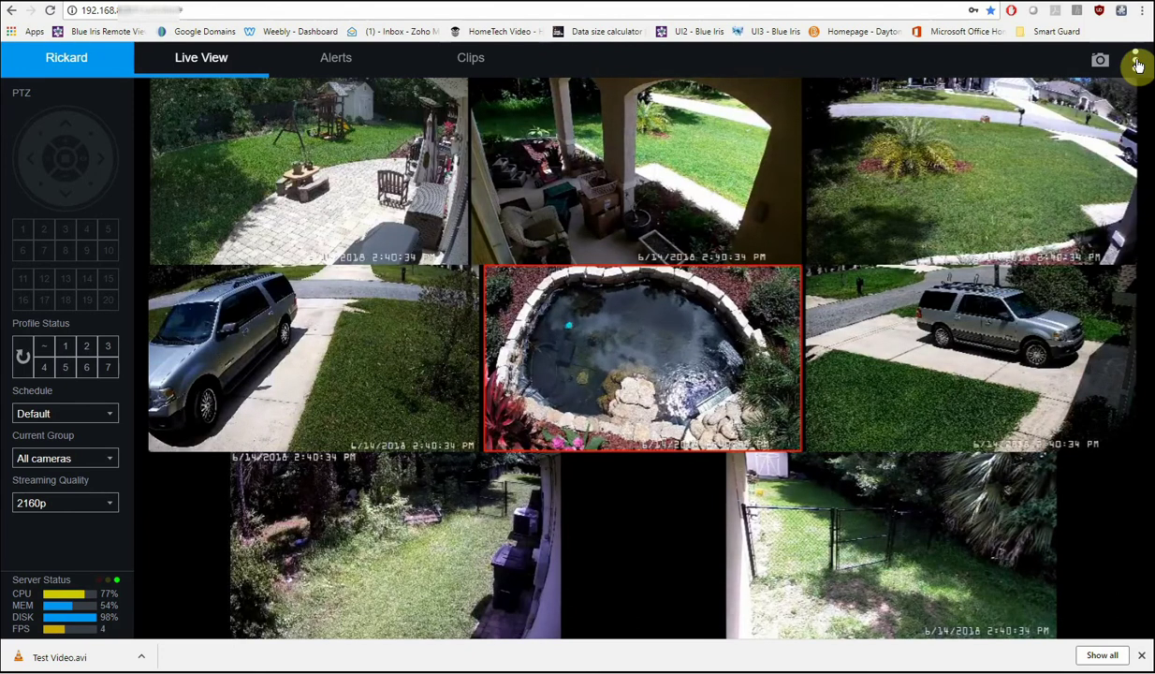
{"action": "left_click", "coordinate": [1136, 63]}
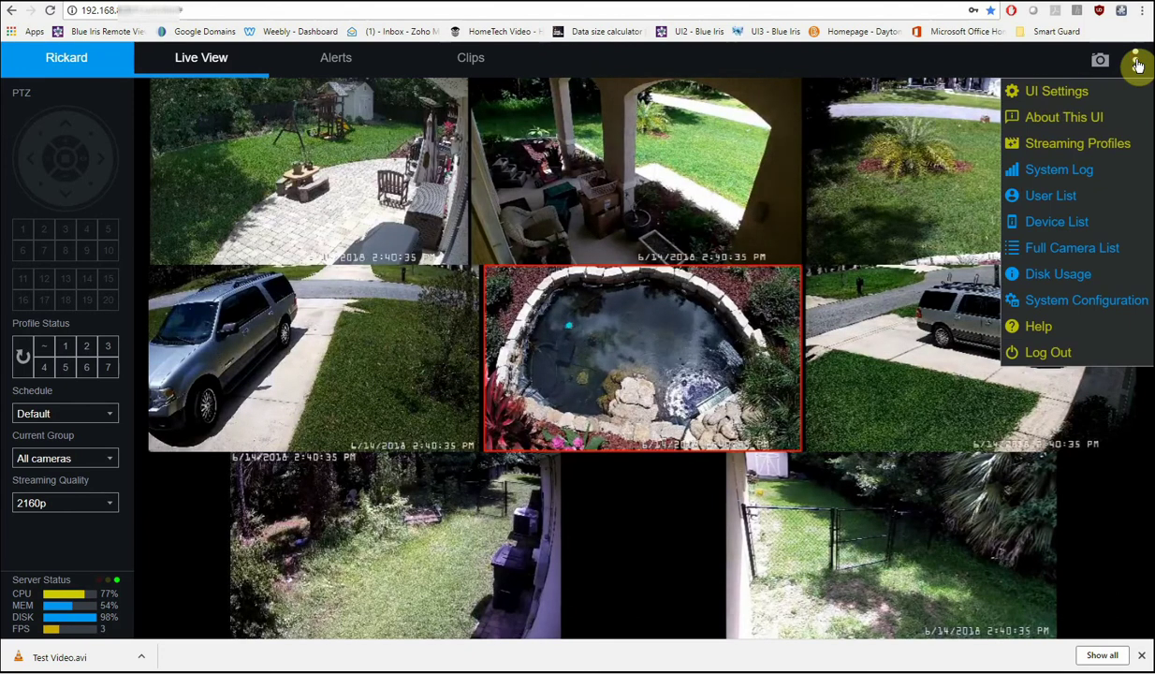
{"action": "left_click", "coordinate": [1056, 93]}
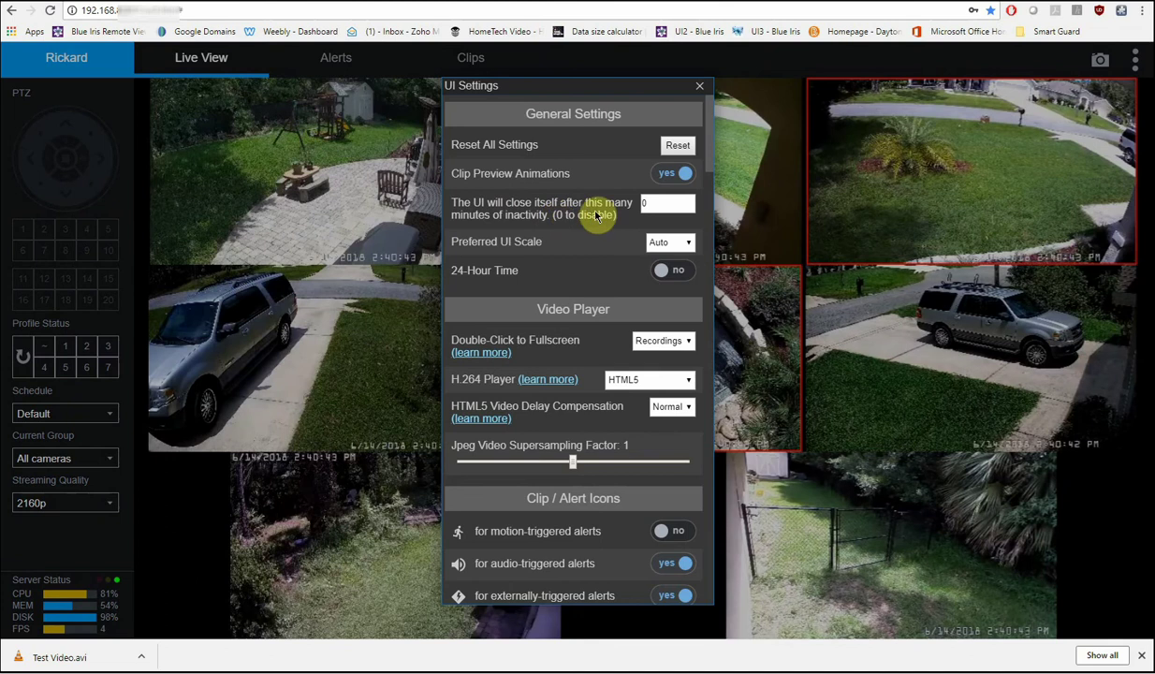
{"action": "double_click", "coordinate": [646, 203]}
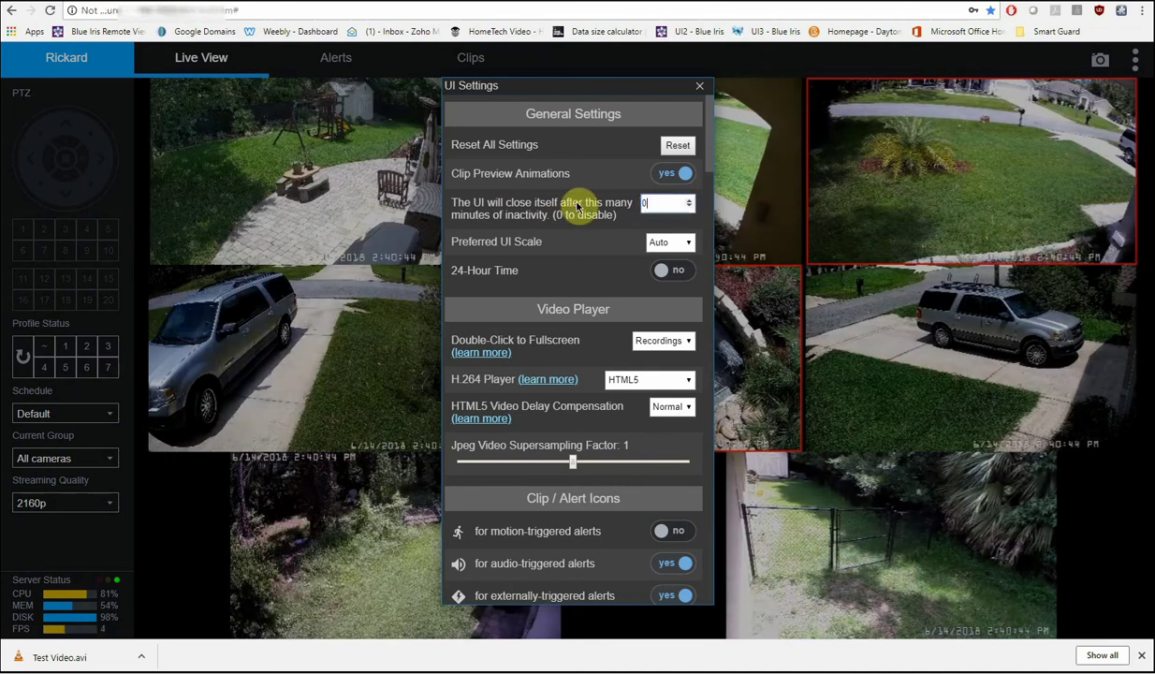
{"action": "left_click", "coordinate": [689, 206]}
{"action": "scroll", "coordinate": [552, 474], "scroll_direction": "down", "scroll_amount": 20}
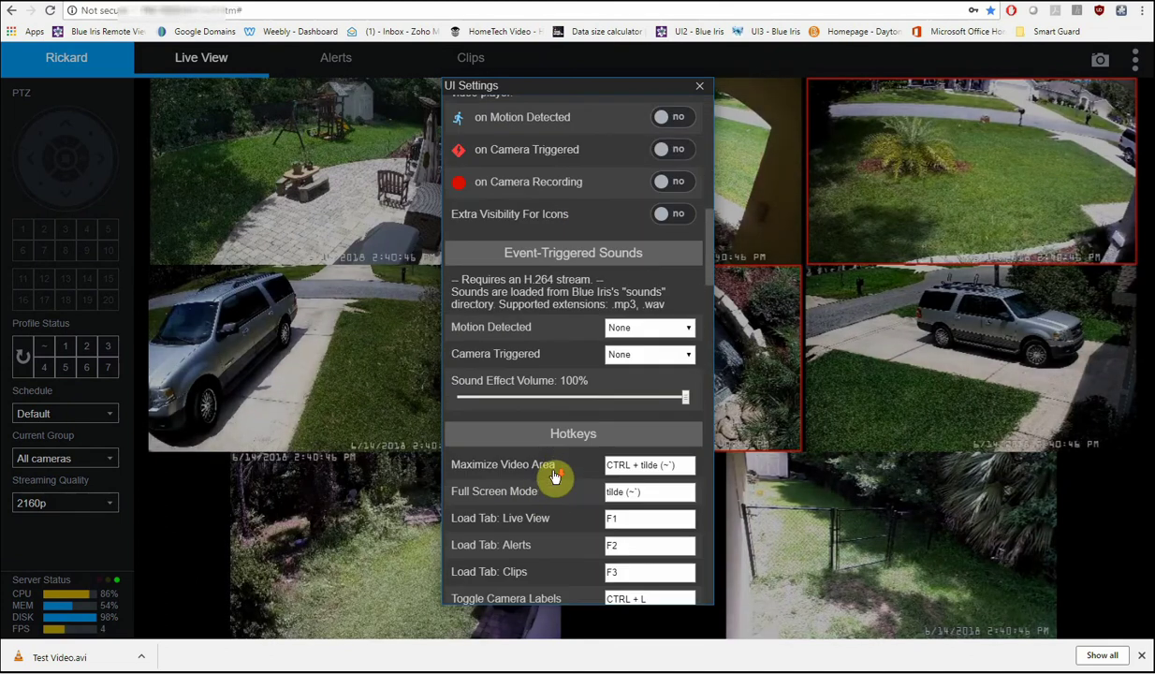
{"action": "scroll", "coordinate": [560, 439], "scroll_direction": "up", "scroll_amount": 8}
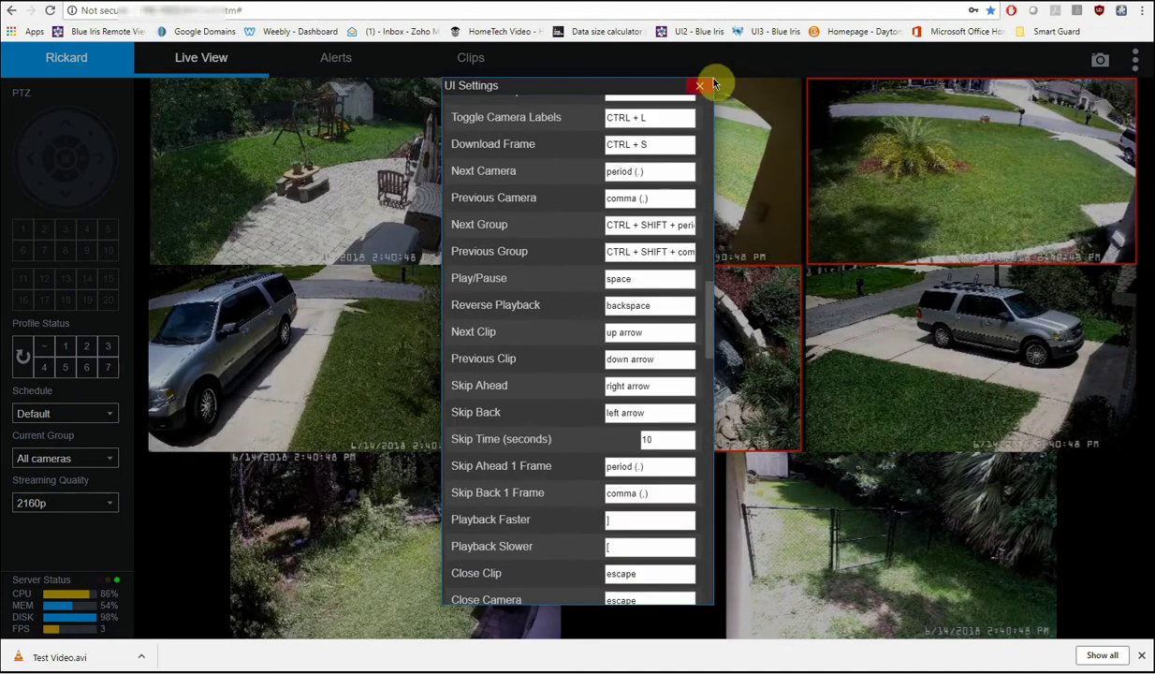
Step: Close UI Settings and show the SUV driveway camera alone in Live View
{"action": "left_click", "coordinate": [700, 85]}
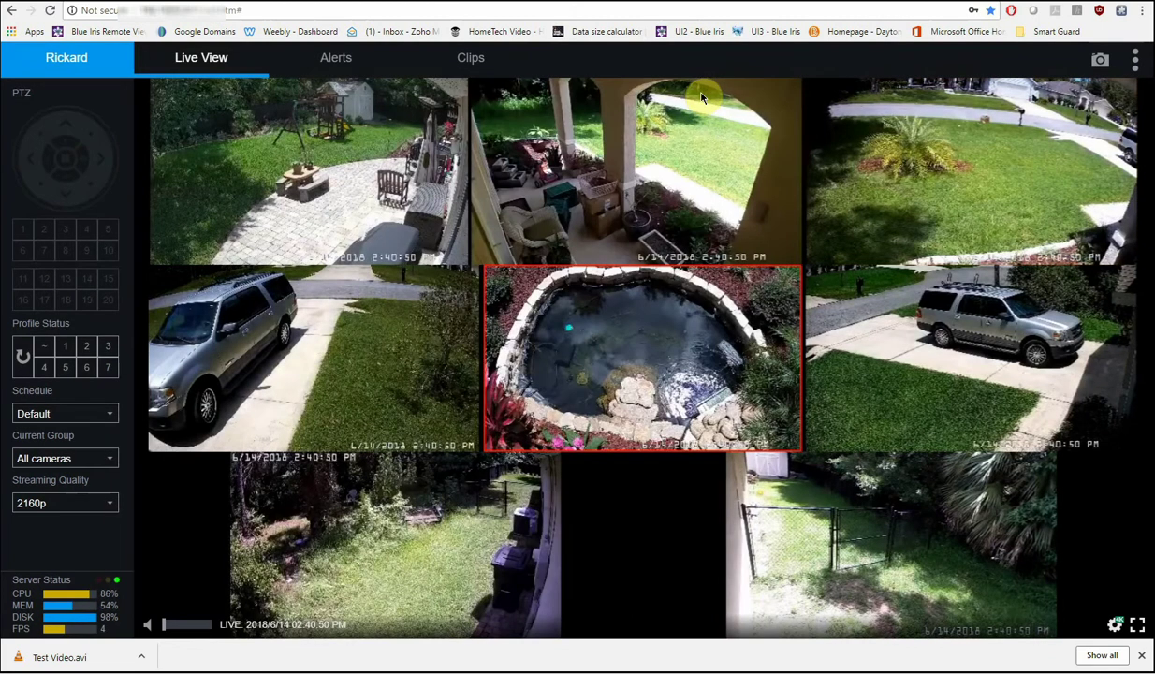
{"action": "left_click", "coordinate": [1137, 64]}
{"action": "left_click", "coordinate": [1138, 64]}
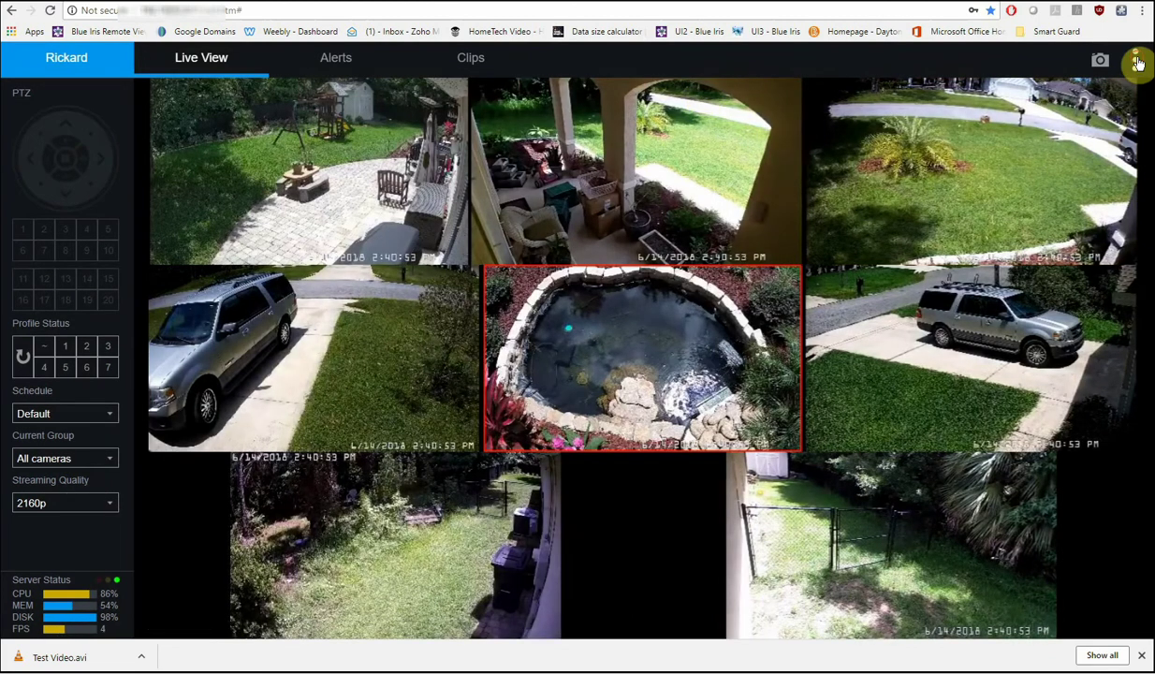
{"action": "left_click", "coordinate": [913, 340]}
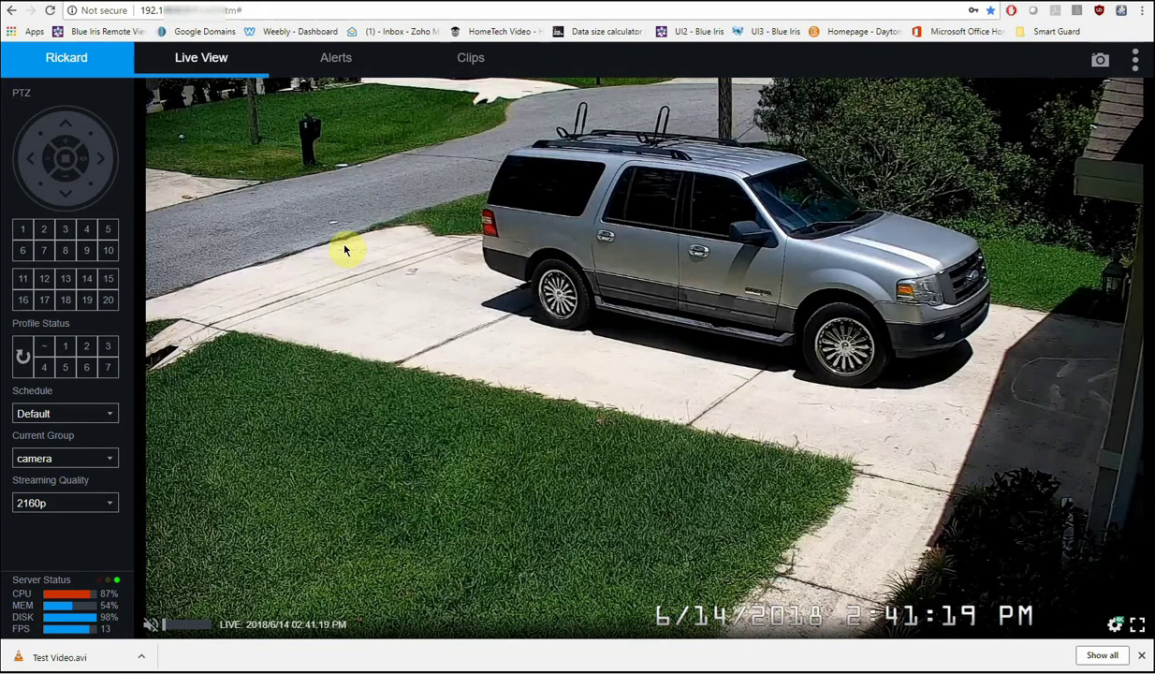
Step: Raise the driveway camera's Min. object size from 307 to 1100 in Camera Properties
{"action": "right_click", "coordinate": [345, 250]}
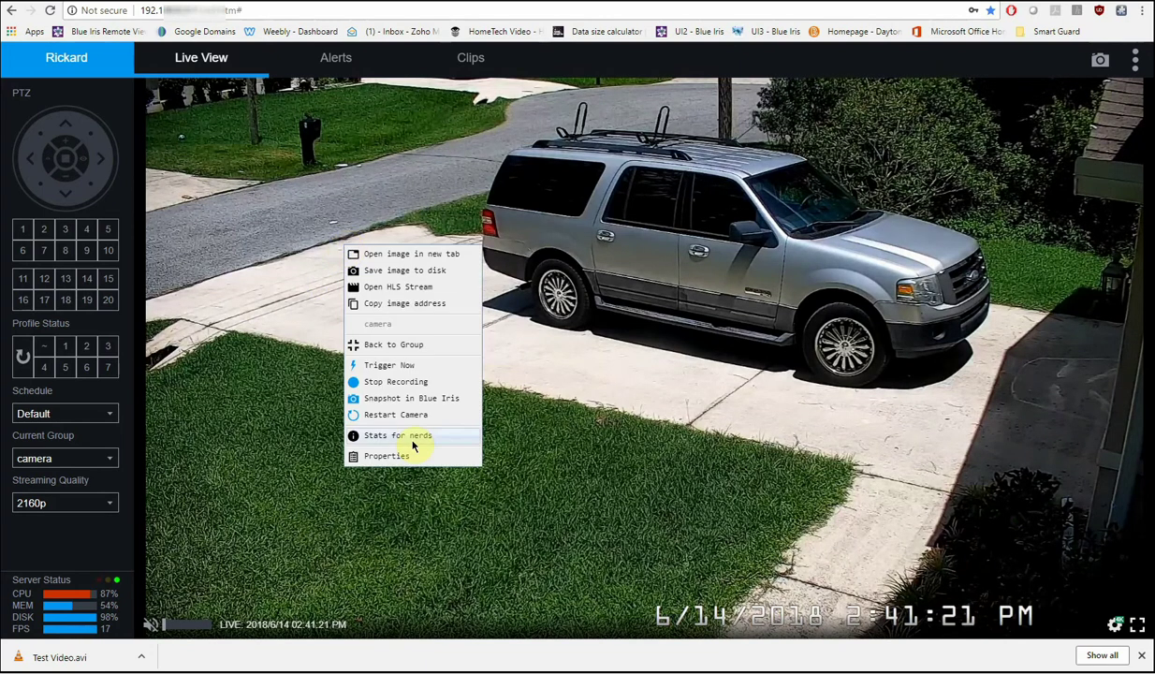
{"action": "left_click", "coordinate": [384, 455]}
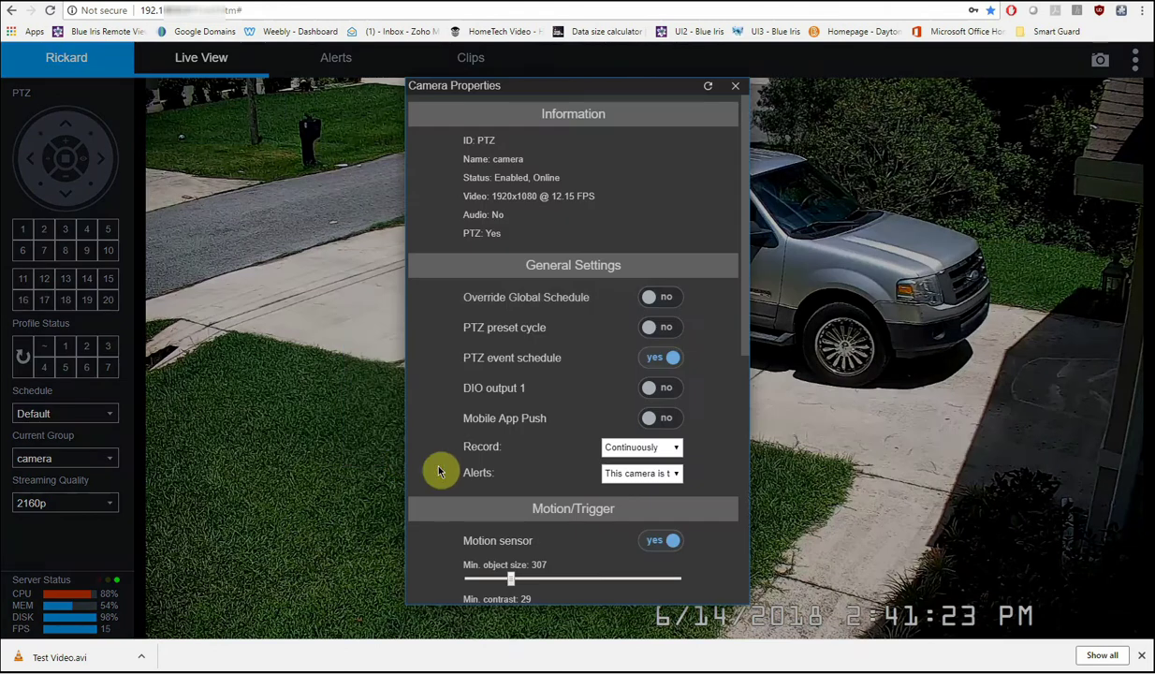
{"action": "left_click_drag", "start_coordinate": [748, 216], "coordinate": [744, 380]}
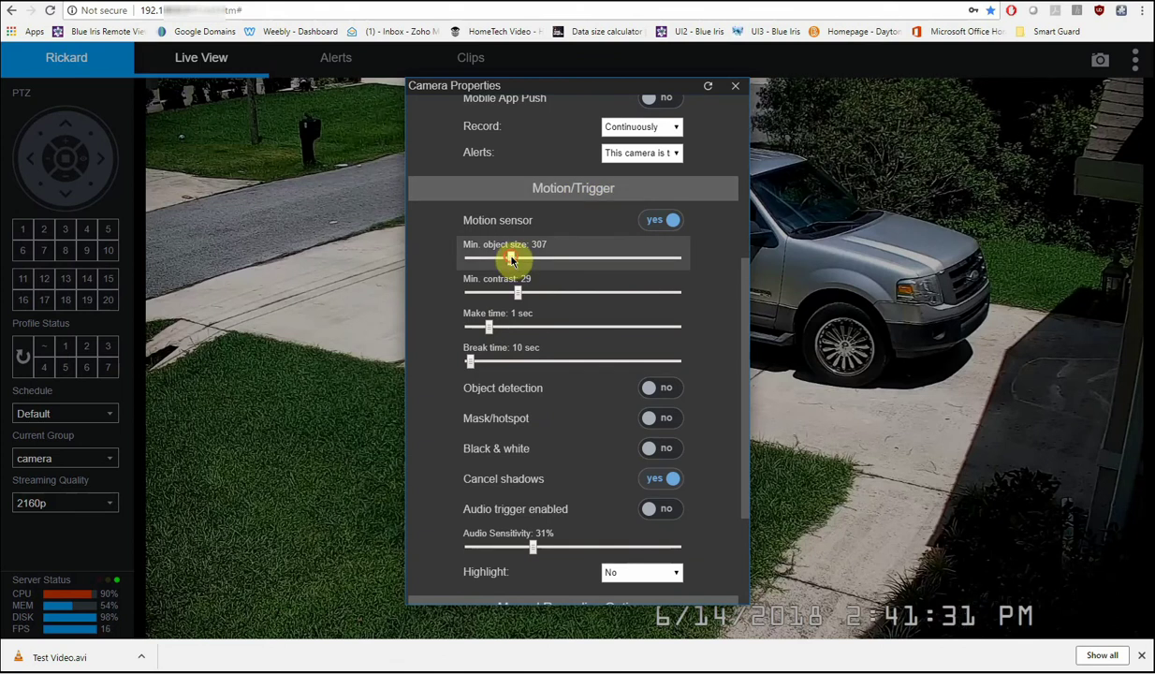
{"action": "left_click_drag", "start_coordinate": [490, 254], "coordinate": [709, 260]}
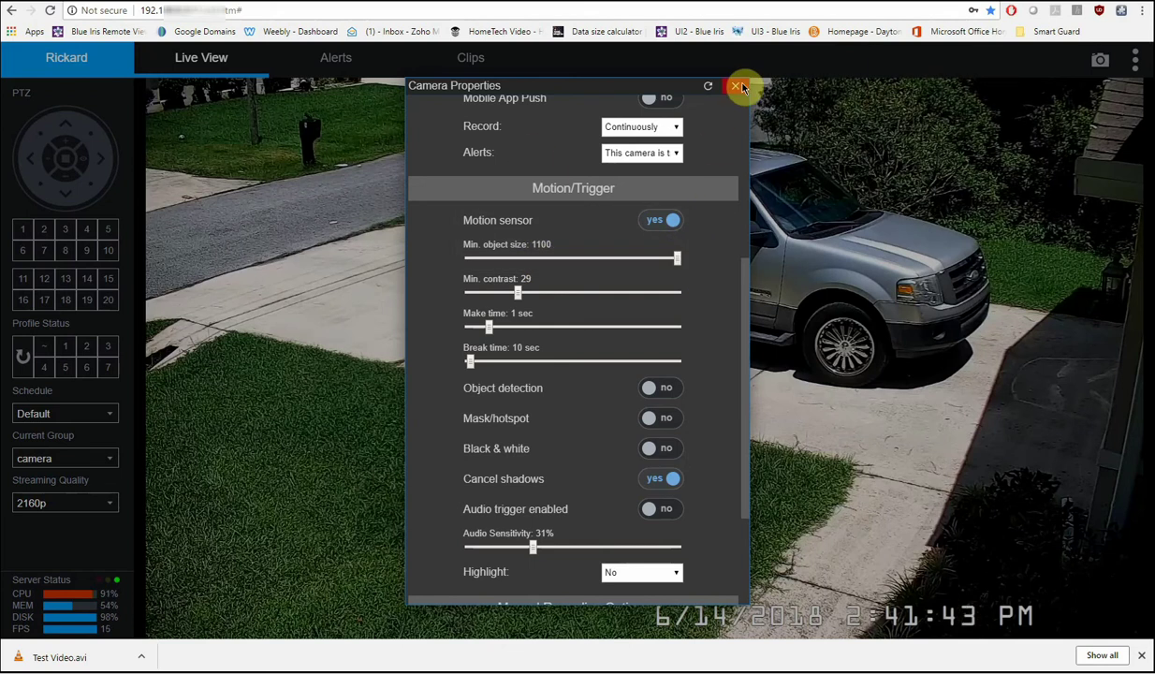
{"action": "scroll", "coordinate": [690, 361], "scroll_direction": "down", "scroll_amount": 2}
{"action": "scroll", "coordinate": [697, 412], "scroll_direction": "up", "scroll_amount": 5}
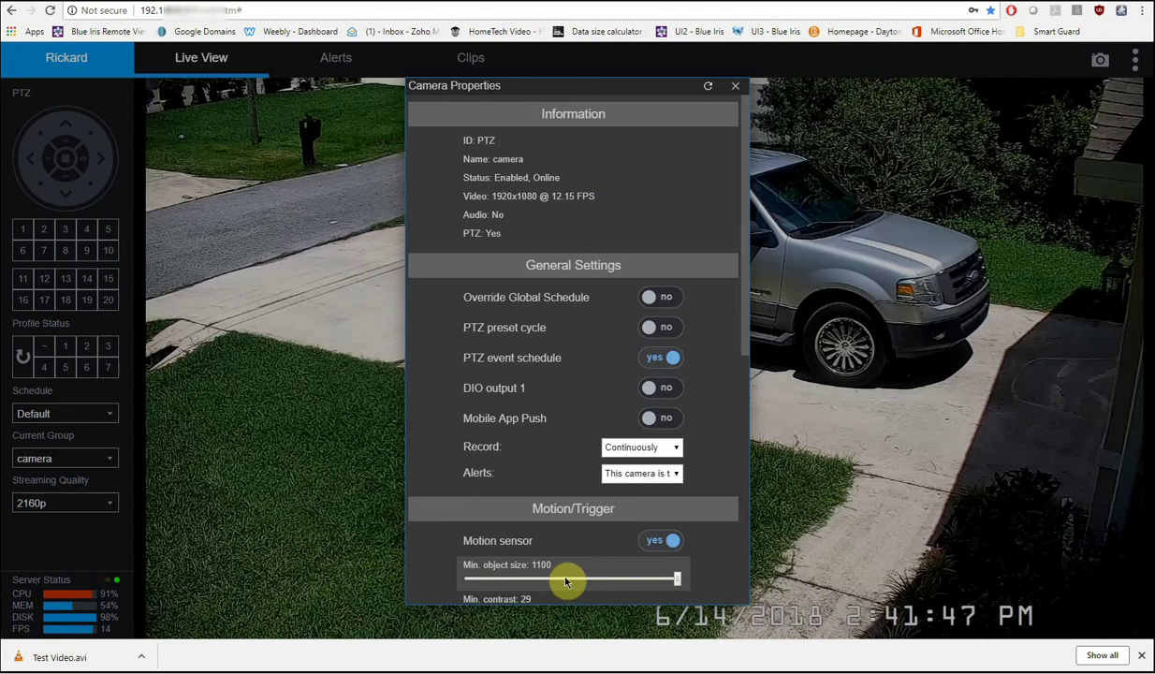
{"action": "left_click", "coordinate": [735, 87]}
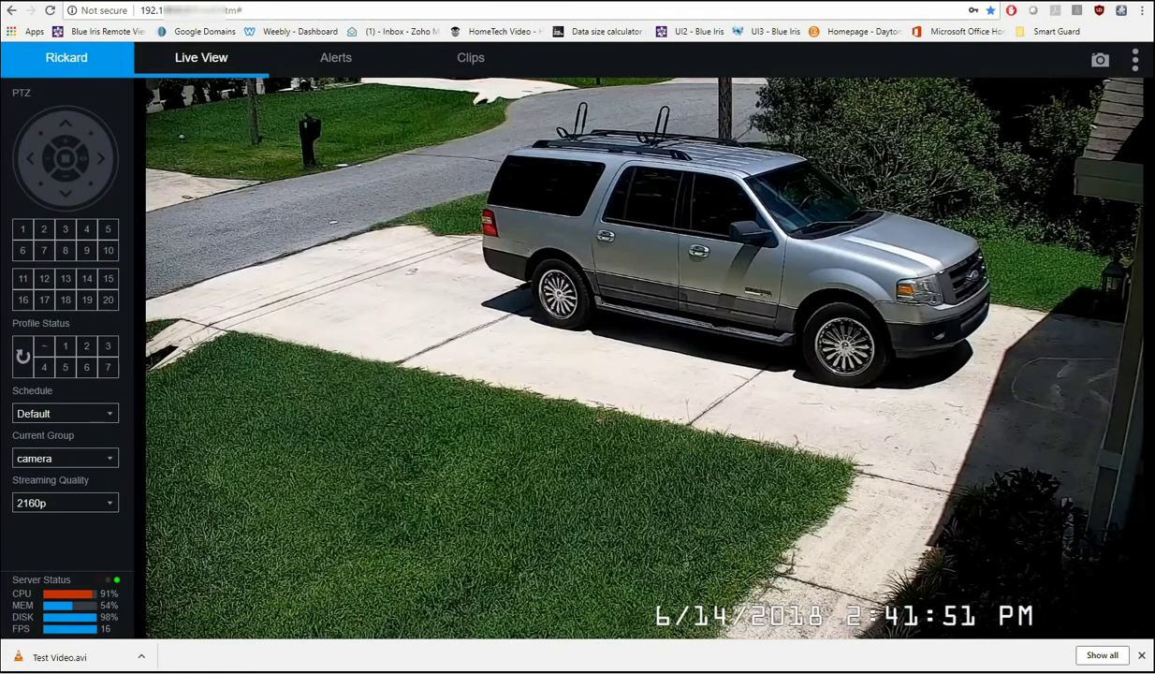
Step: On the Blue Iris server, set the SUV driveway camera's motion minimum object size to 349 and save
{"action": "left_click", "coordinate": [440, 619]}
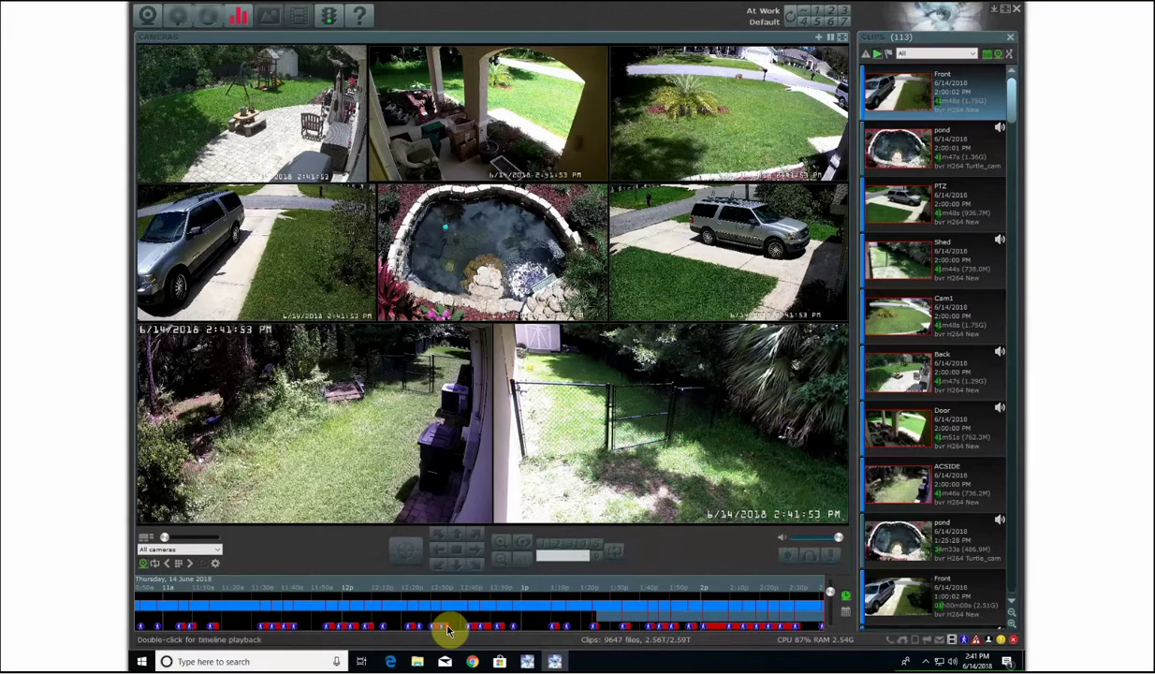
{"action": "right_click", "coordinate": [698, 242]}
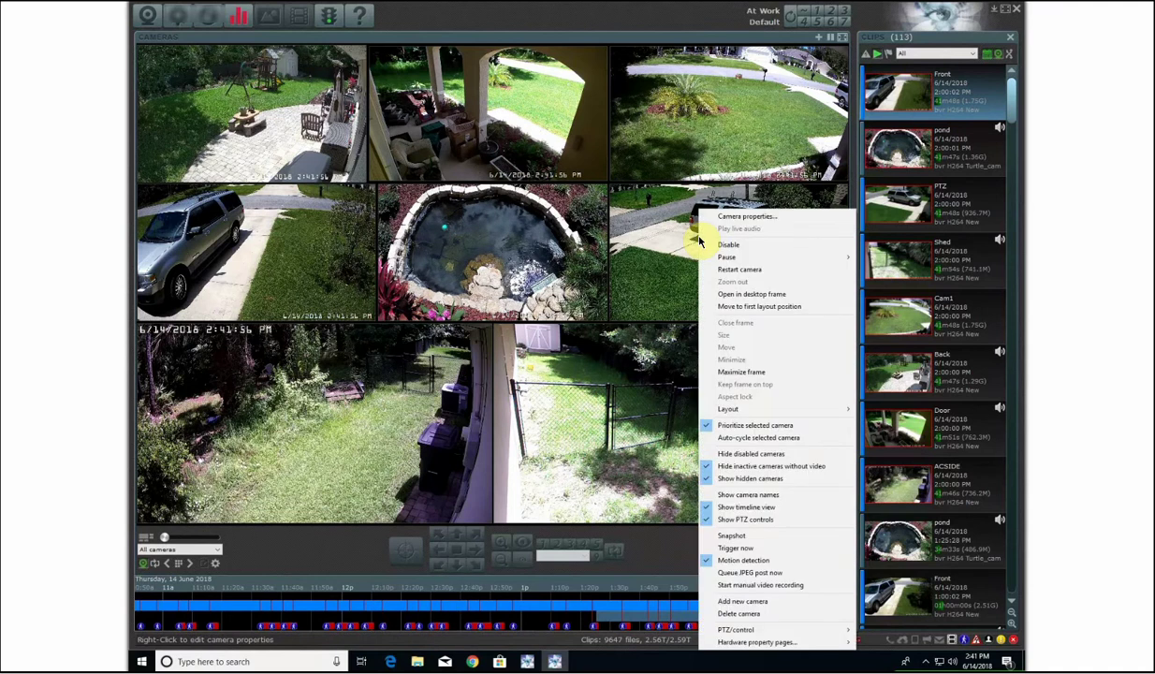
{"action": "left_click", "coordinate": [746, 217]}
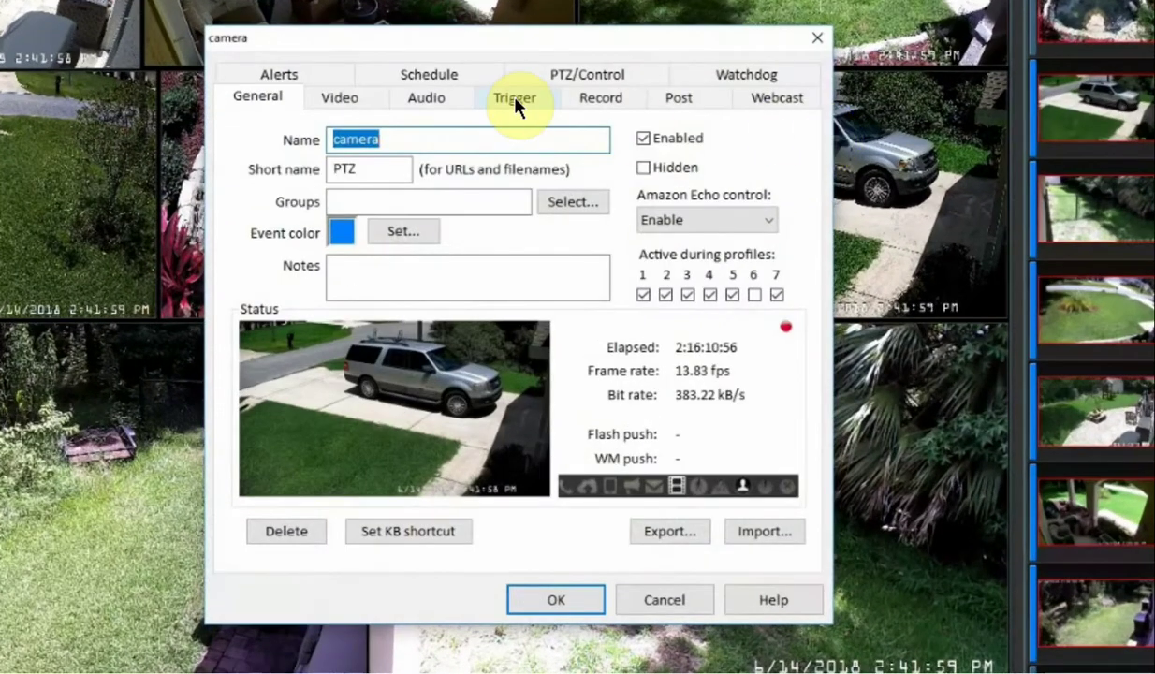
{"action": "left_click", "coordinate": [515, 97]}
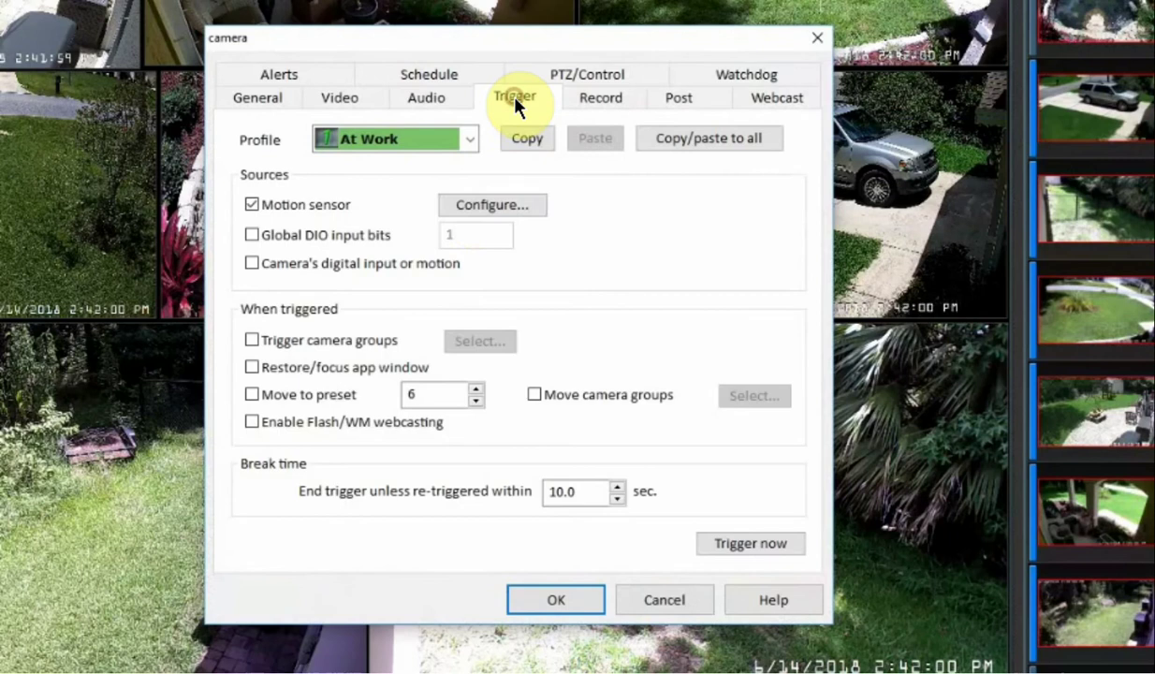
{"action": "left_click", "coordinate": [479, 205]}
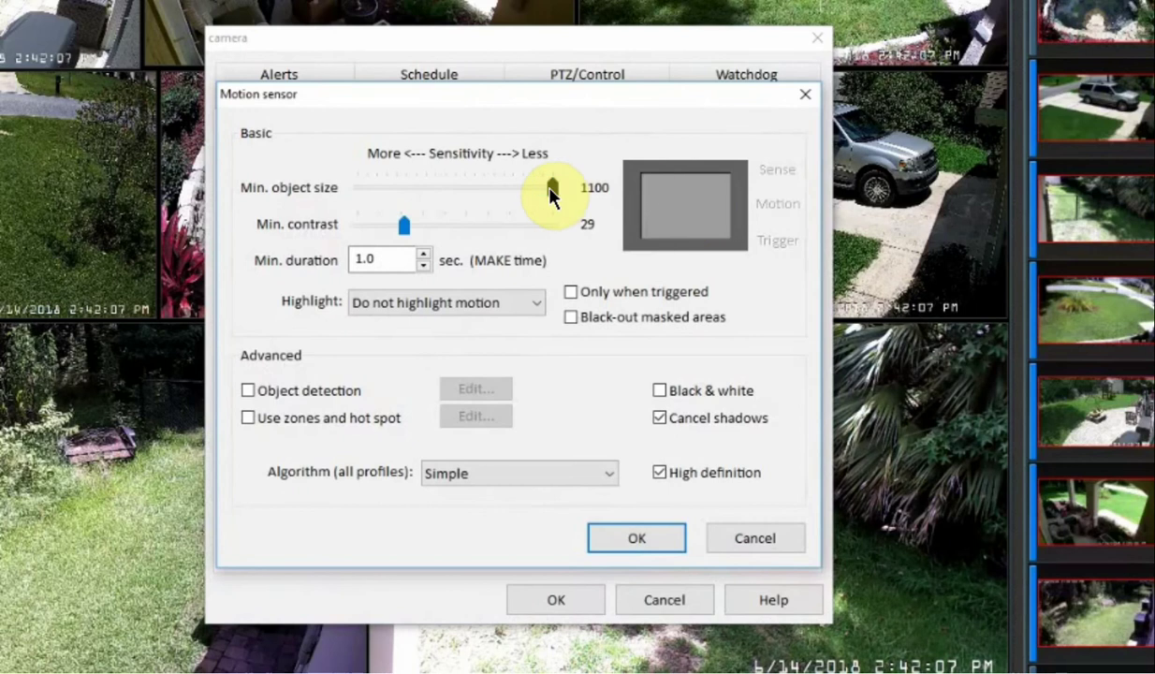
{"action": "left_click_drag", "start_coordinate": [552, 186], "coordinate": [406, 189]}
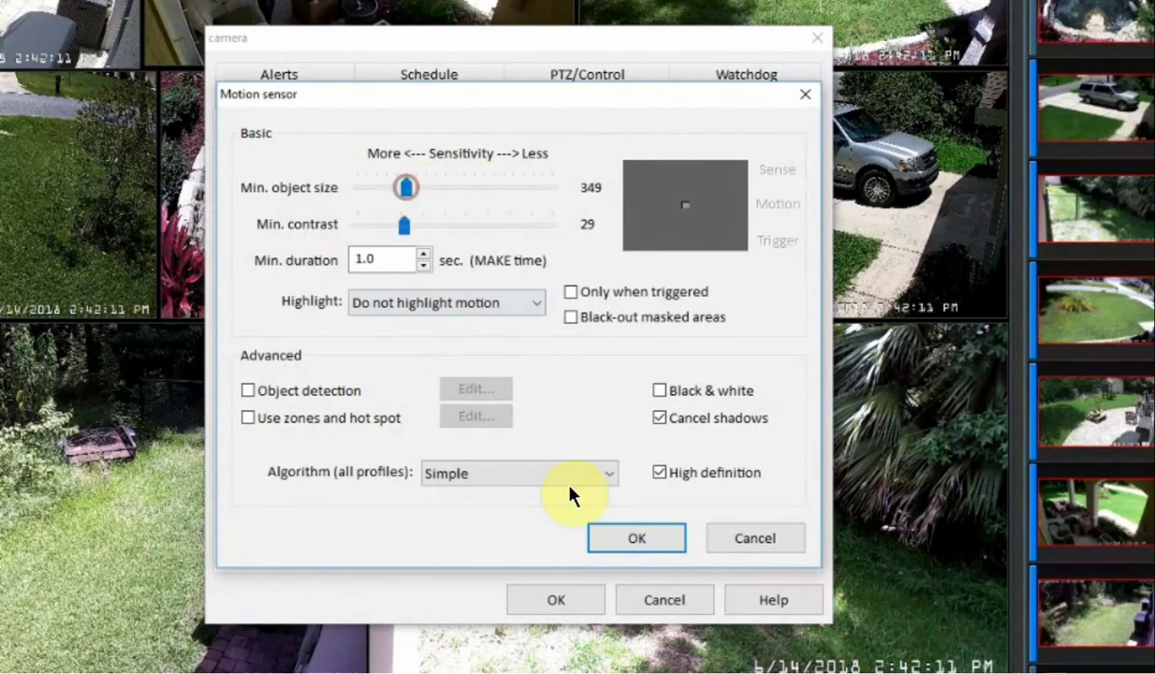
{"action": "left_click", "coordinate": [637, 541]}
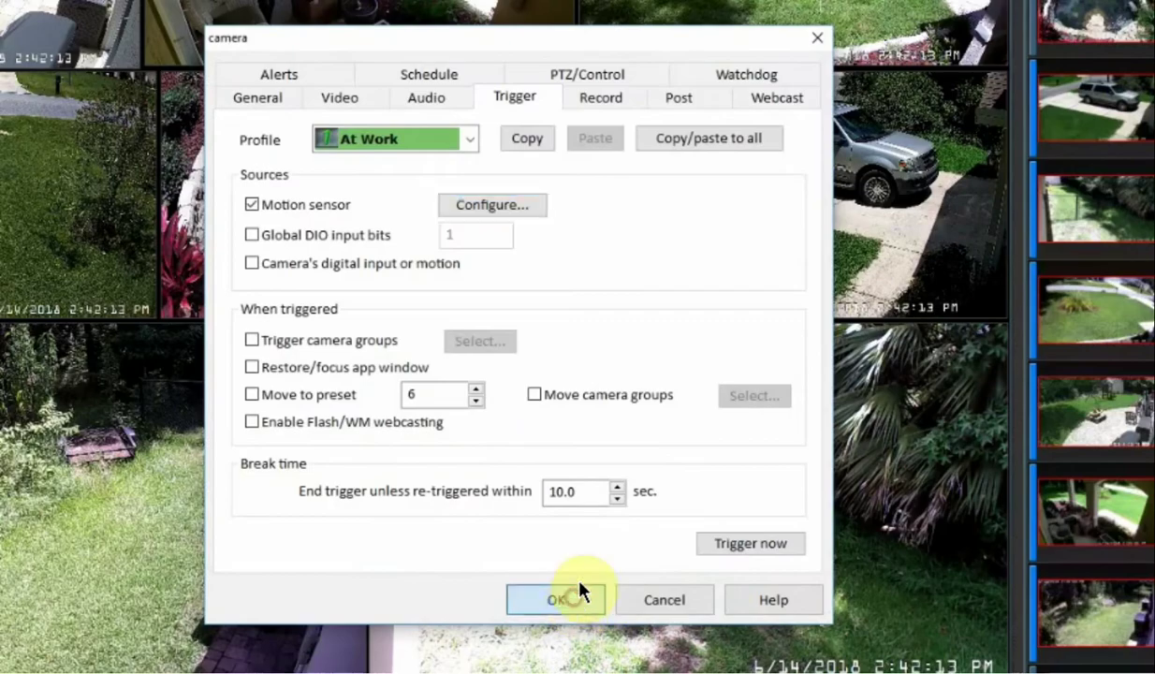
{"action": "left_click", "coordinate": [577, 604]}
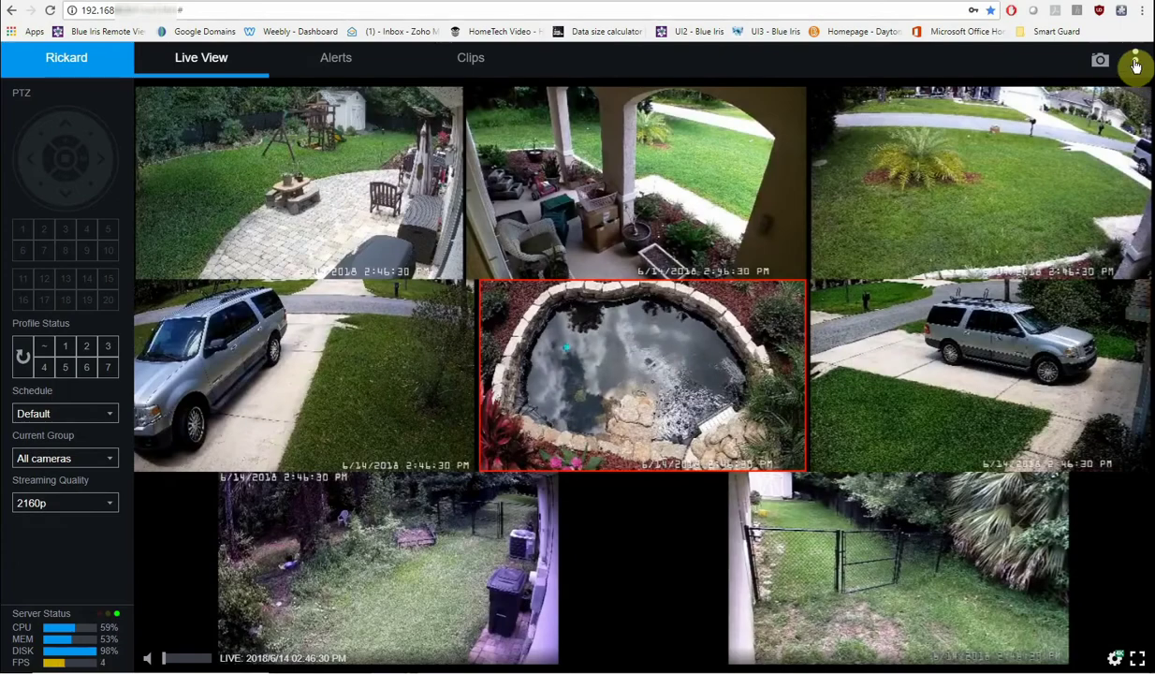
{"action": "left_click", "coordinate": [1136, 62]}
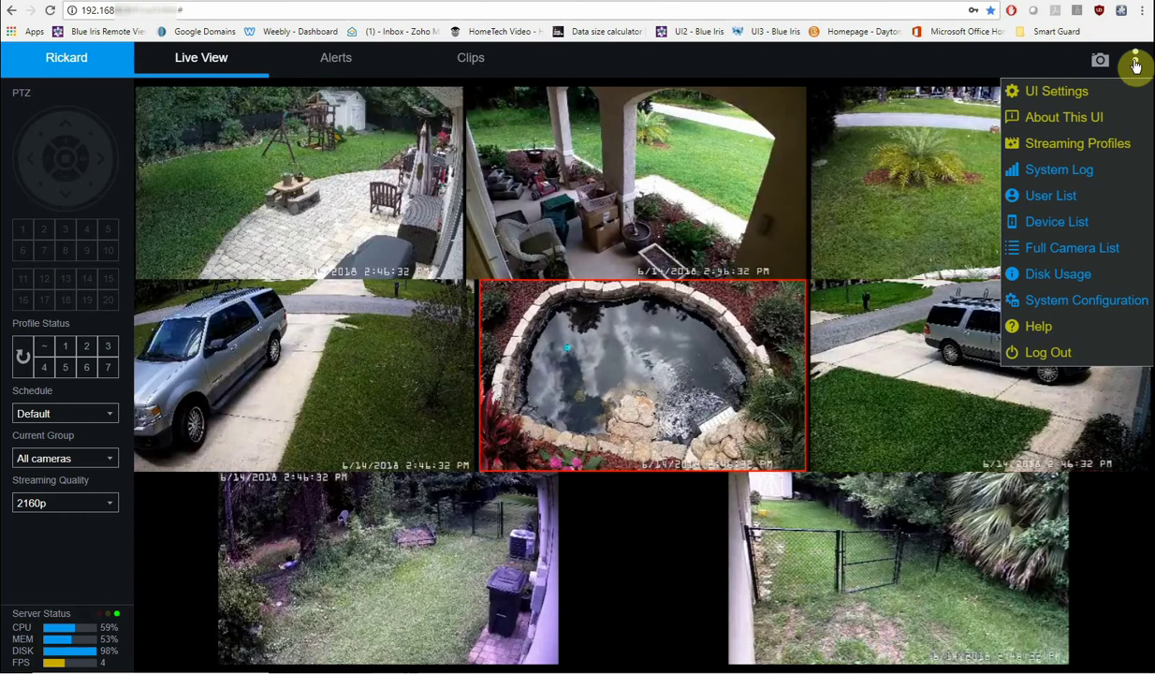
{"action": "left_click", "coordinate": [1082, 174]}
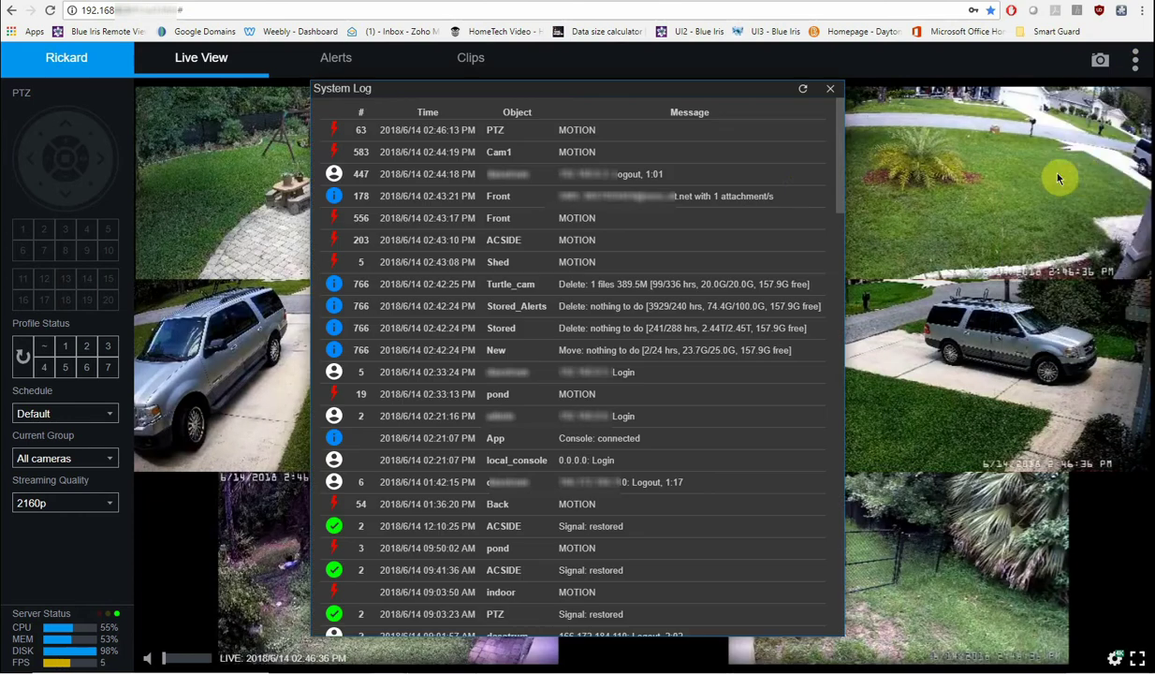
{"action": "left_click", "coordinate": [829, 89]}
{"action": "left_click", "coordinate": [1136, 61]}
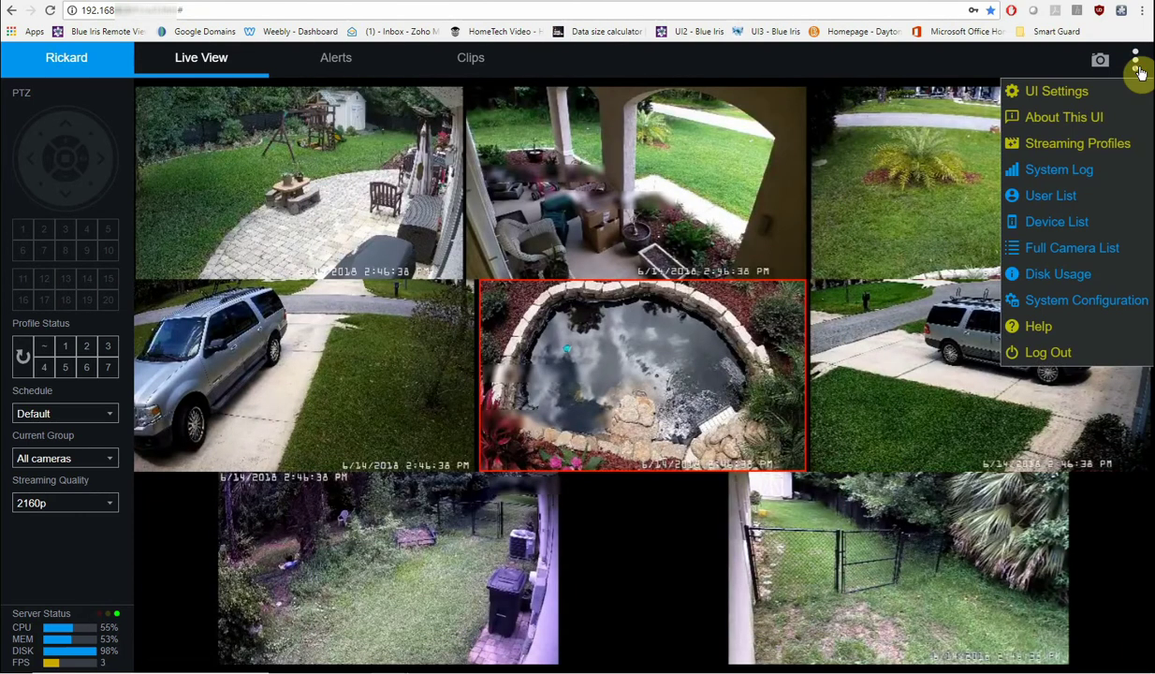
{"action": "left_click", "coordinate": [1089, 286]}
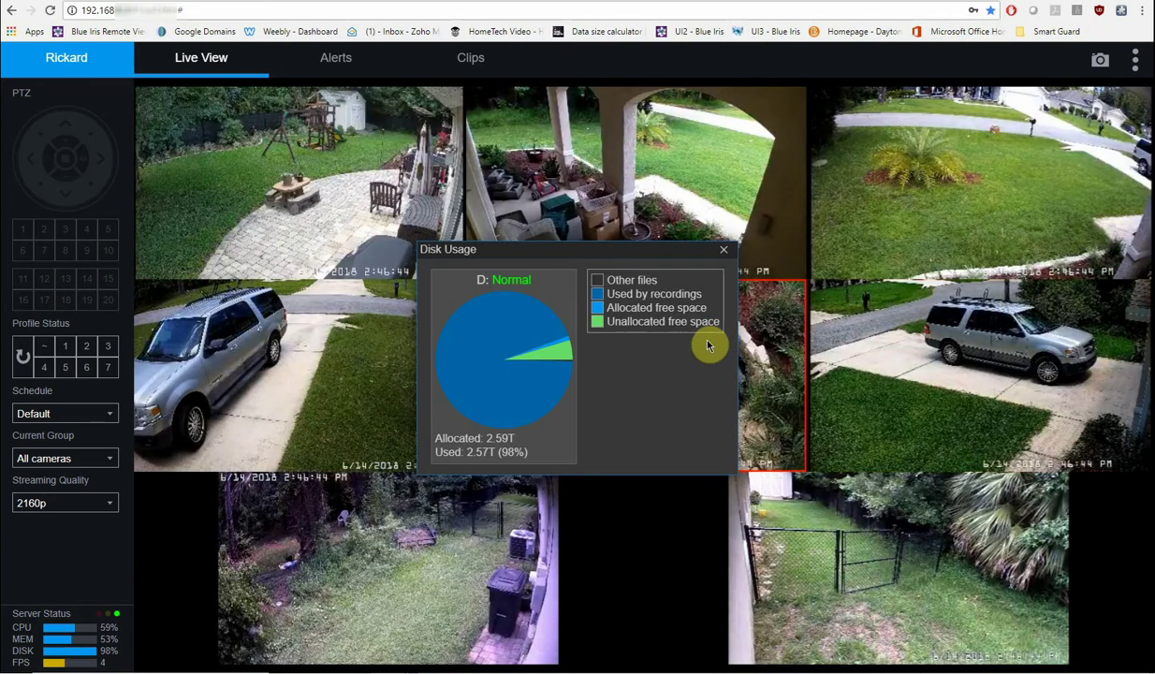
{"action": "left_click", "coordinate": [723, 251]}
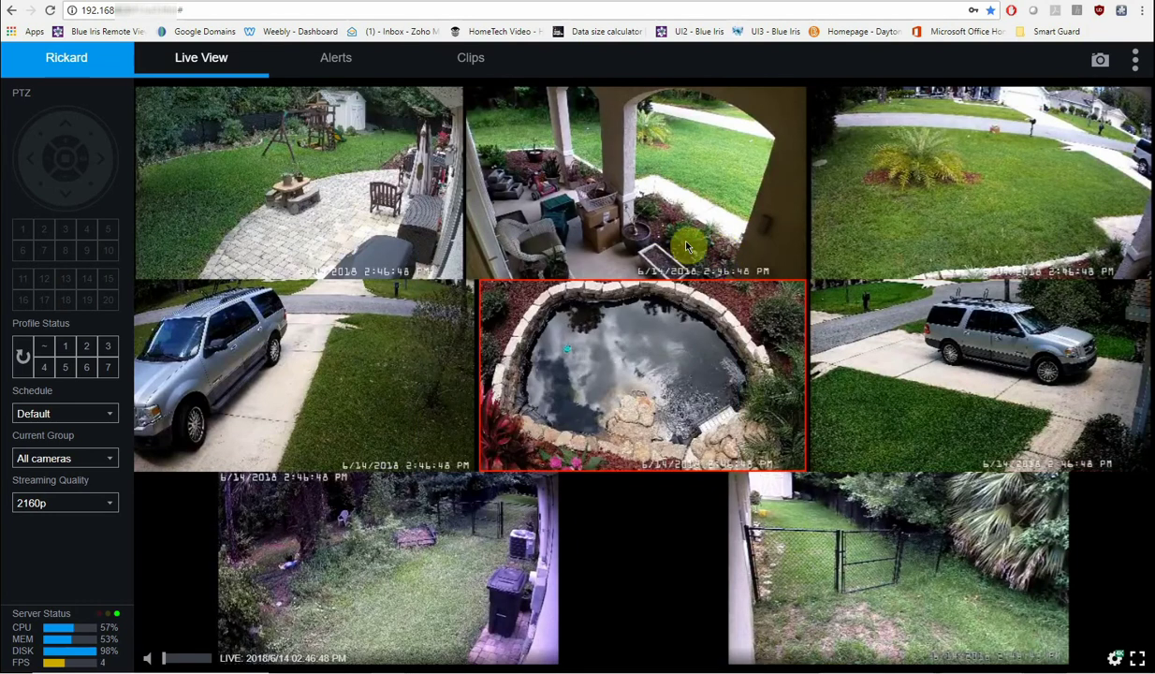
{"action": "left_click", "coordinate": [1133, 58]}
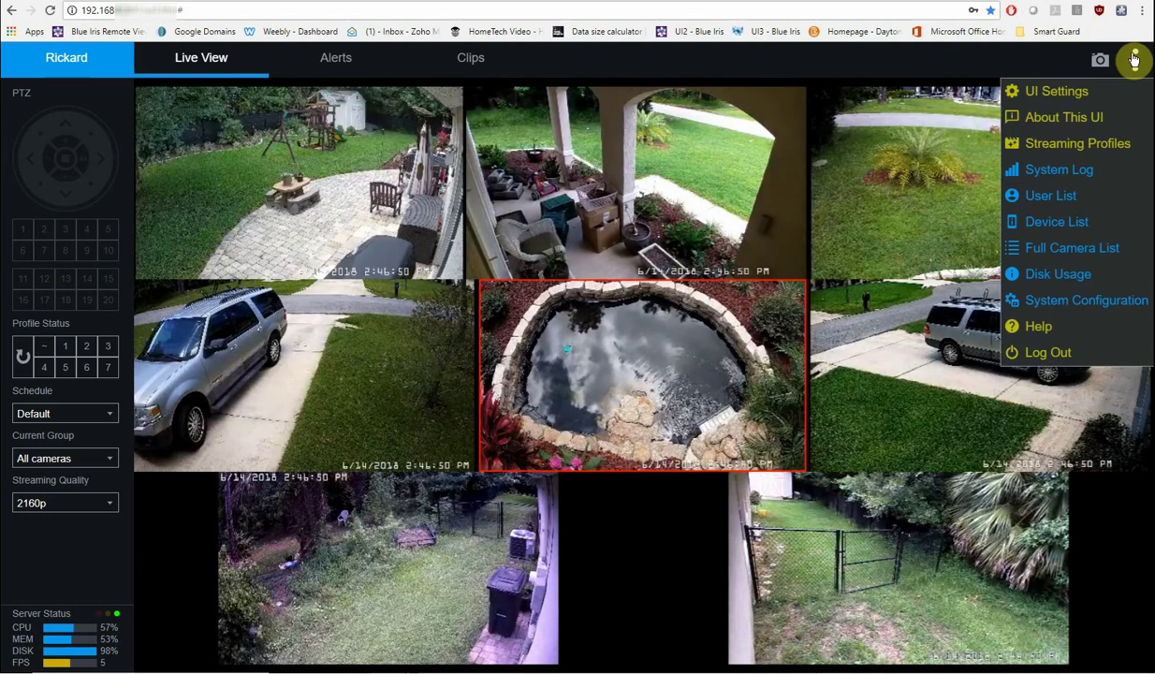
{"action": "left_click", "coordinate": [1134, 59]}
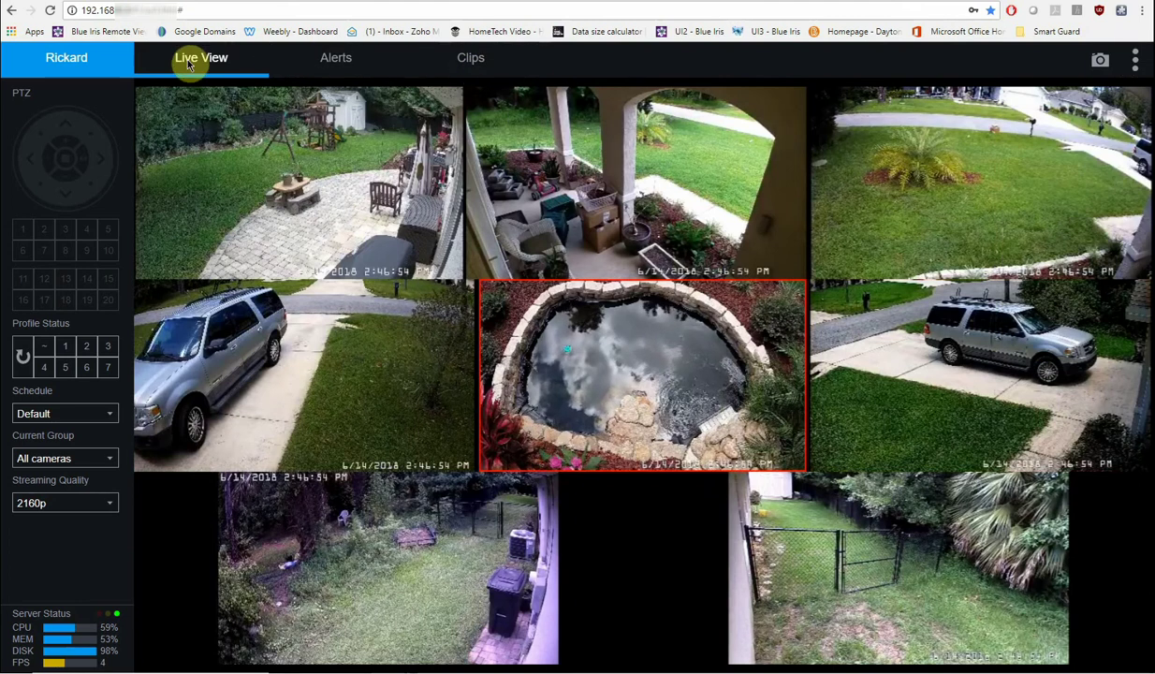
Step: Filter Clips to 2018-06-14 and show only the driveway camera's recordings
{"action": "left_click", "coordinate": [341, 58]}
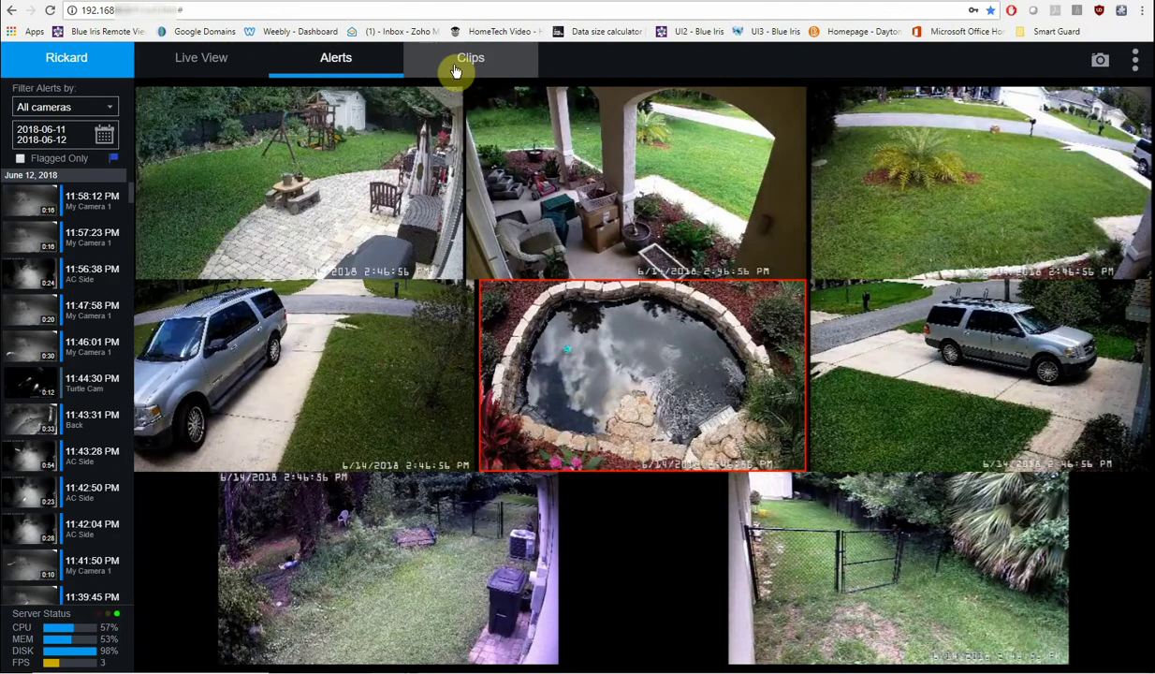
{"action": "left_click", "coordinate": [471, 59]}
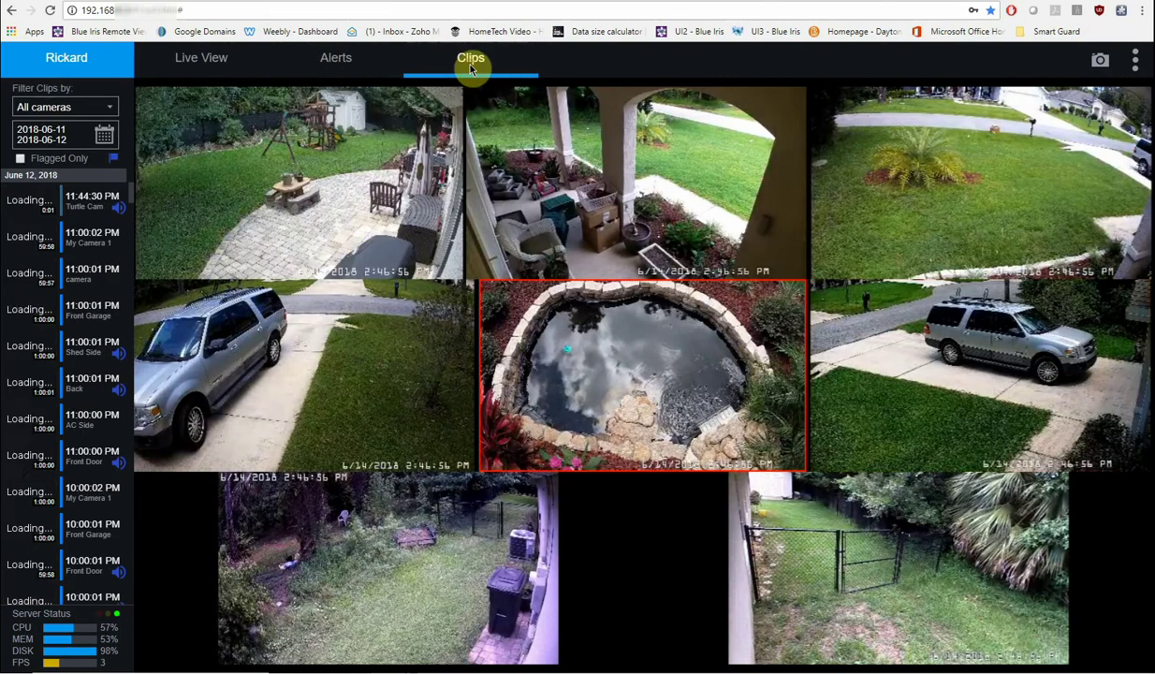
{"action": "left_click", "coordinate": [103, 136]}
{"action": "left_click", "coordinate": [215, 239]}
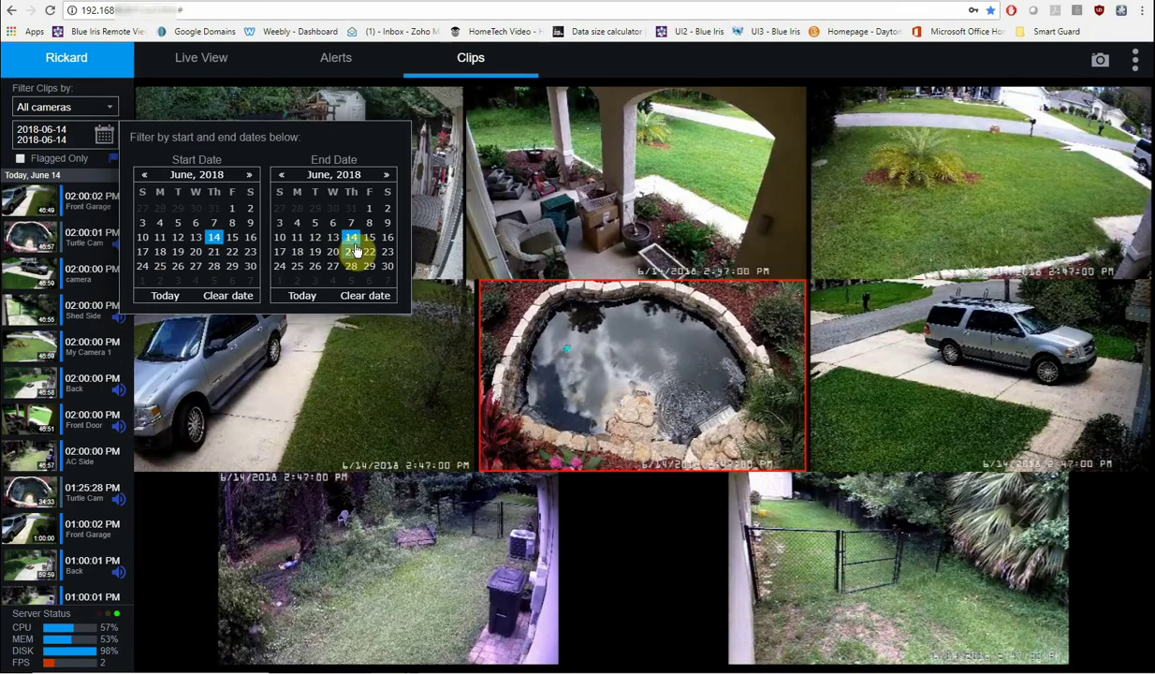
{"action": "left_click", "coordinate": [350, 237]}
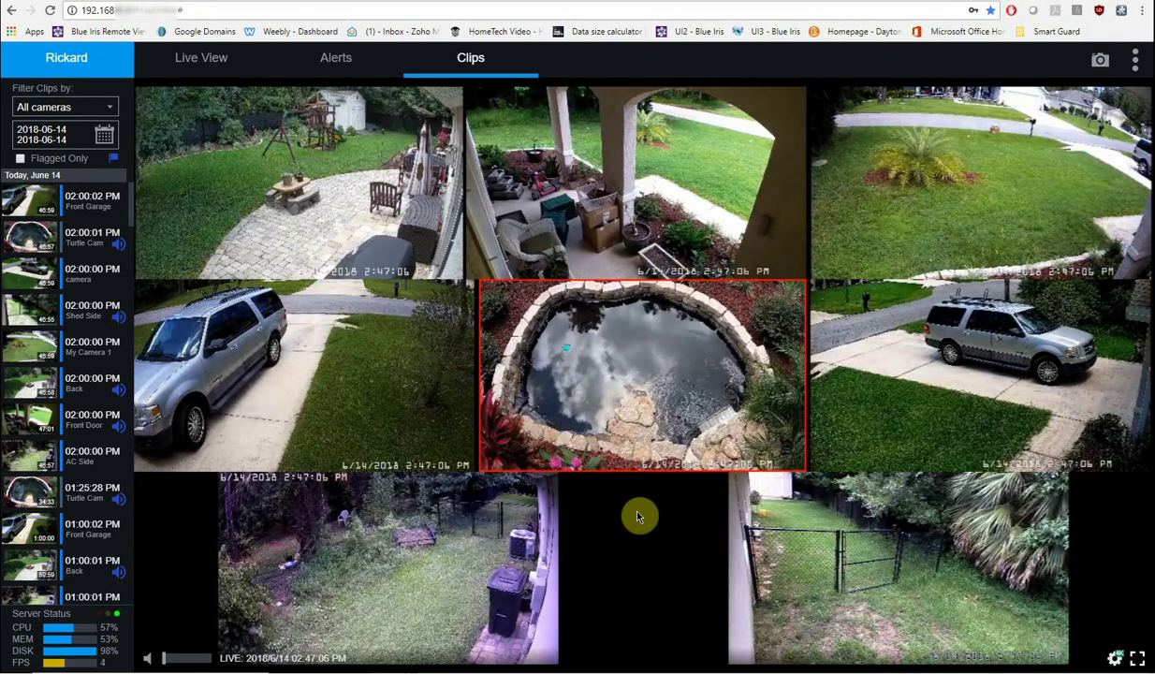
{"action": "left_click", "coordinate": [954, 360]}
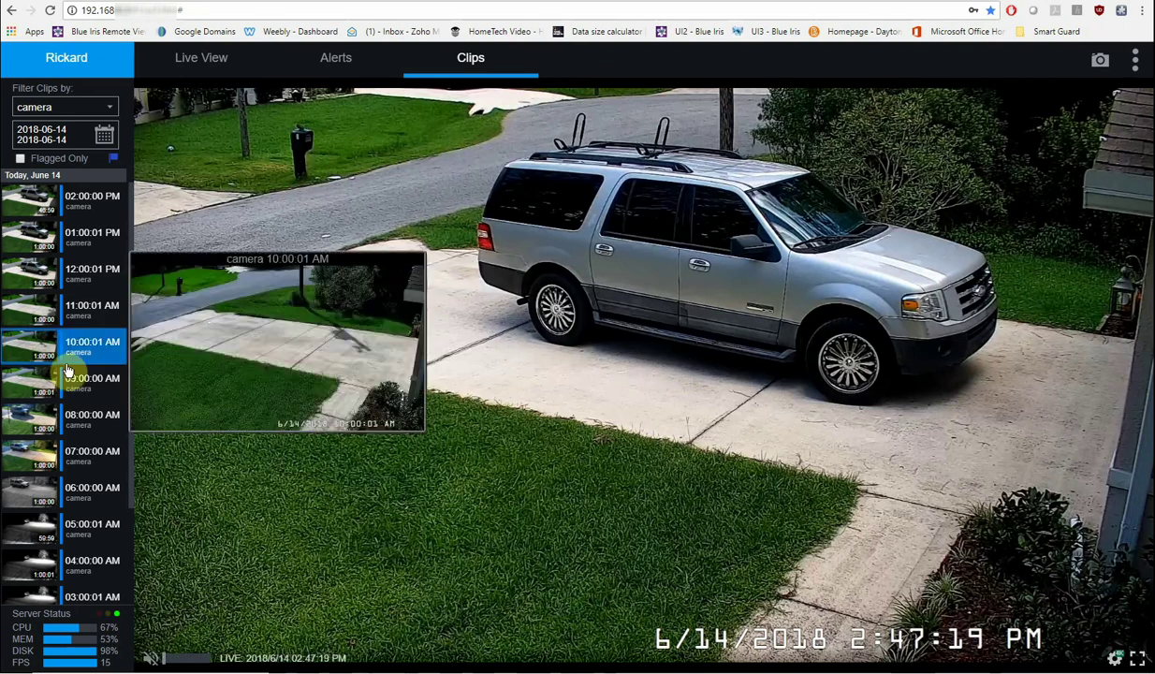
Step: Play the 09:00:00 AM clip and scrub ahead to about 54 minutes
{"action": "mouse_move", "coordinate": [81, 386]}
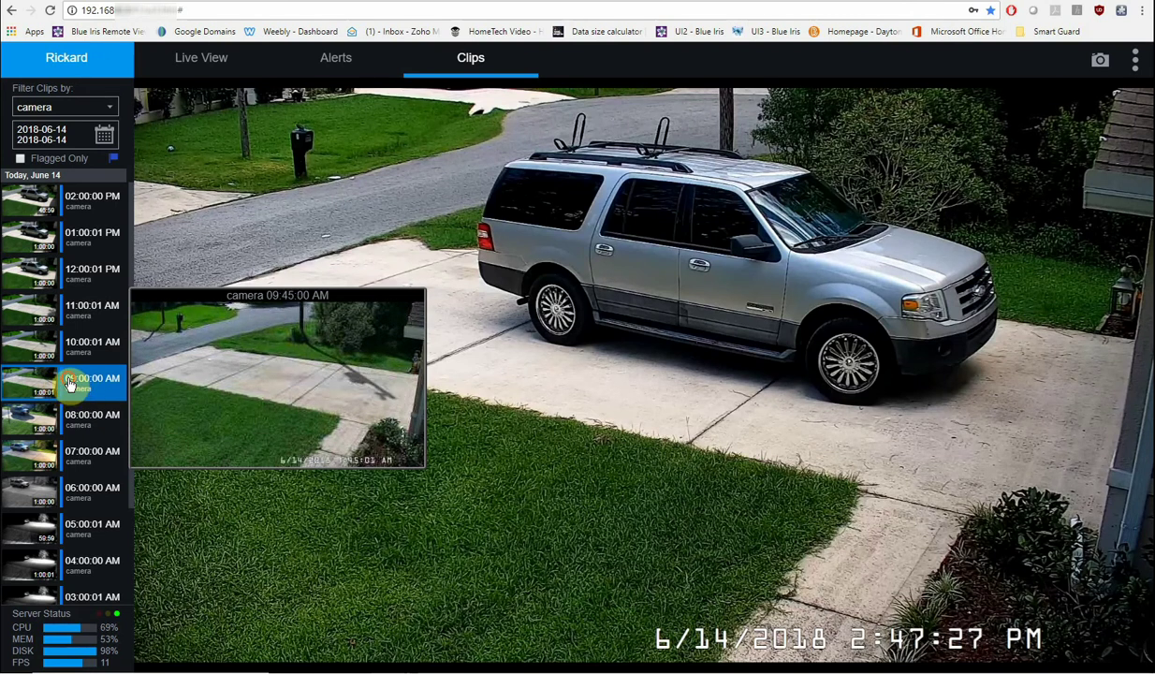
{"action": "left_click", "coordinate": [69, 383]}
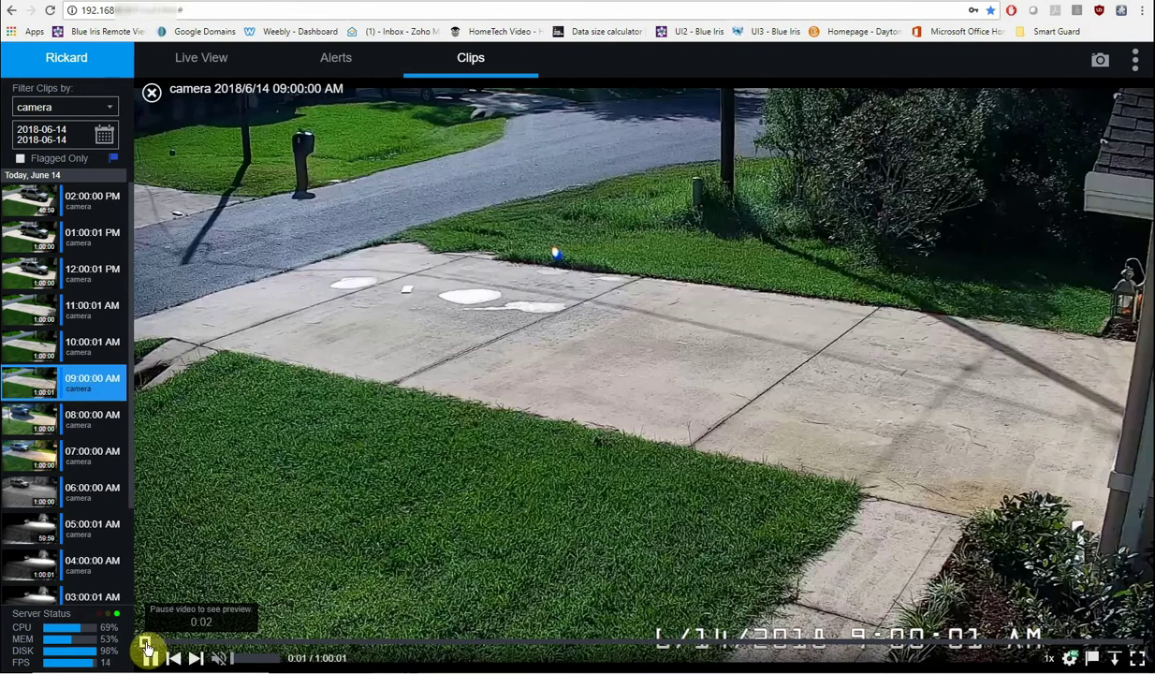
{"action": "left_click_drag", "start_coordinate": [145, 646], "coordinate": [1060, 634]}
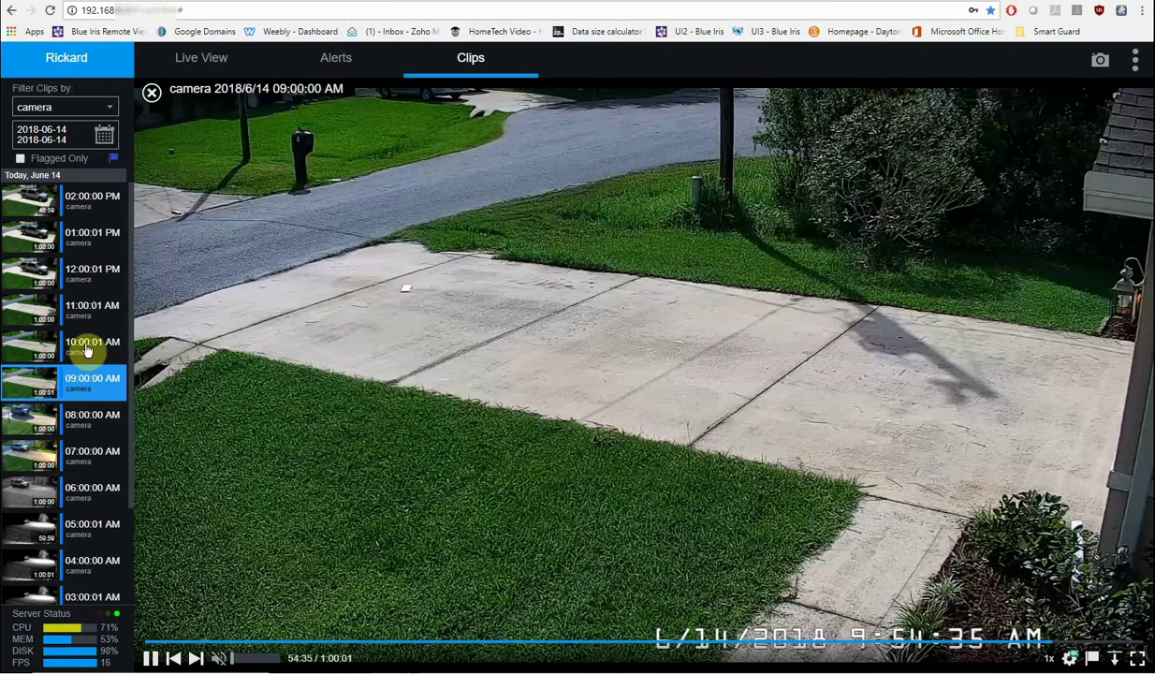
{"action": "mouse_move", "coordinate": [48, 339]}
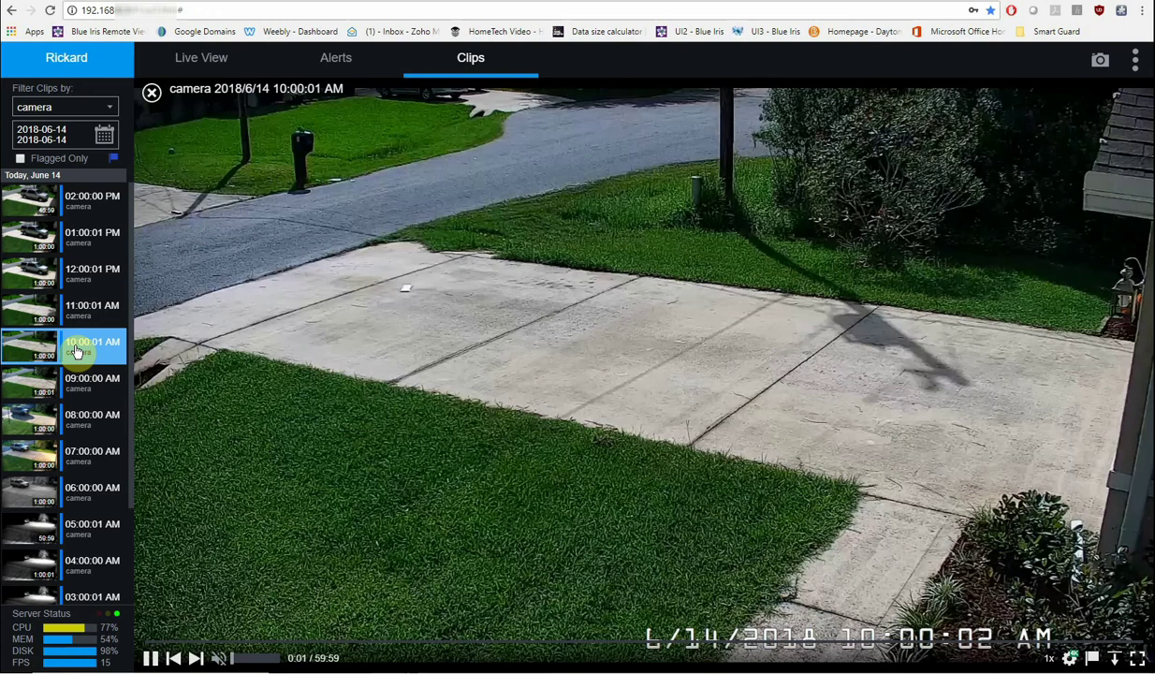
{"action": "mouse_move", "coordinate": [77, 326]}
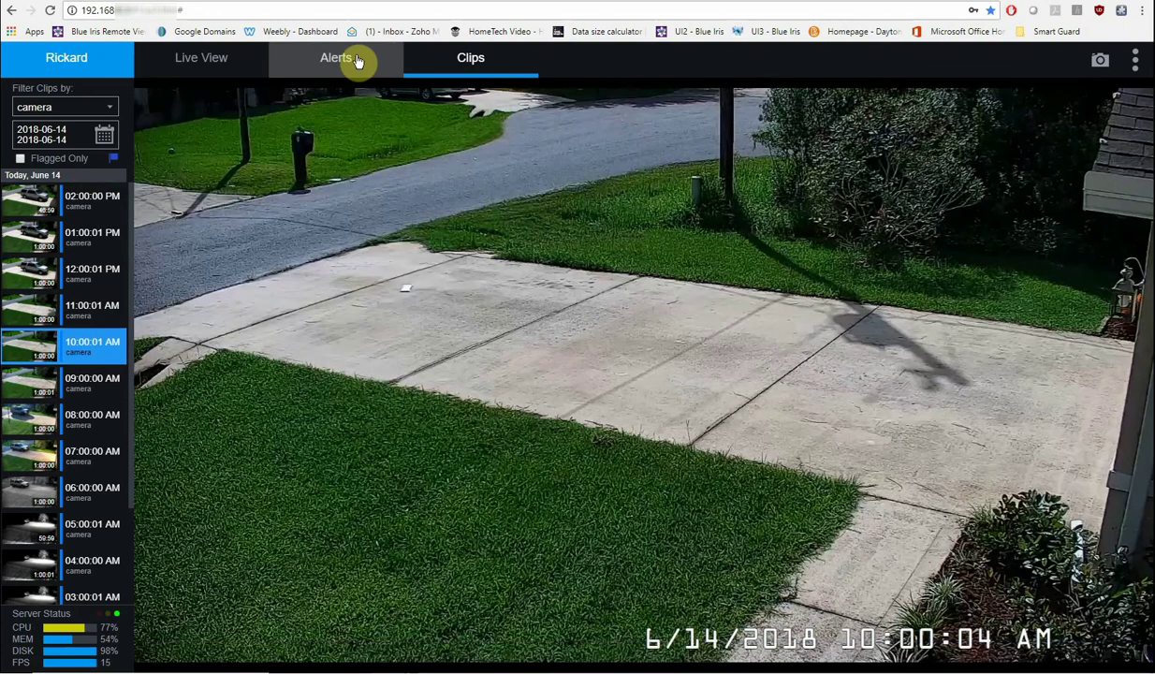
Step: Filter the driveway camera's Alerts to dates 2018-06-11 through 2018-06-14
{"action": "left_click", "coordinate": [357, 61]}
{"action": "mouse_move", "coordinate": [114, 482]}
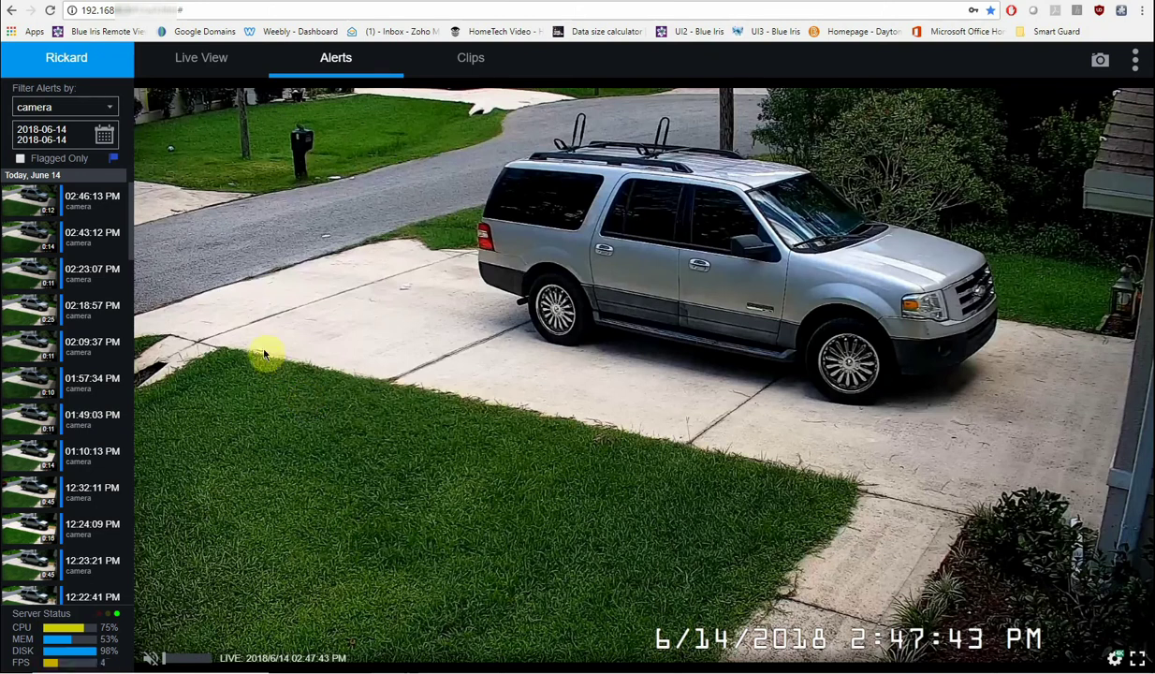
{"action": "left_click", "coordinate": [106, 137]}
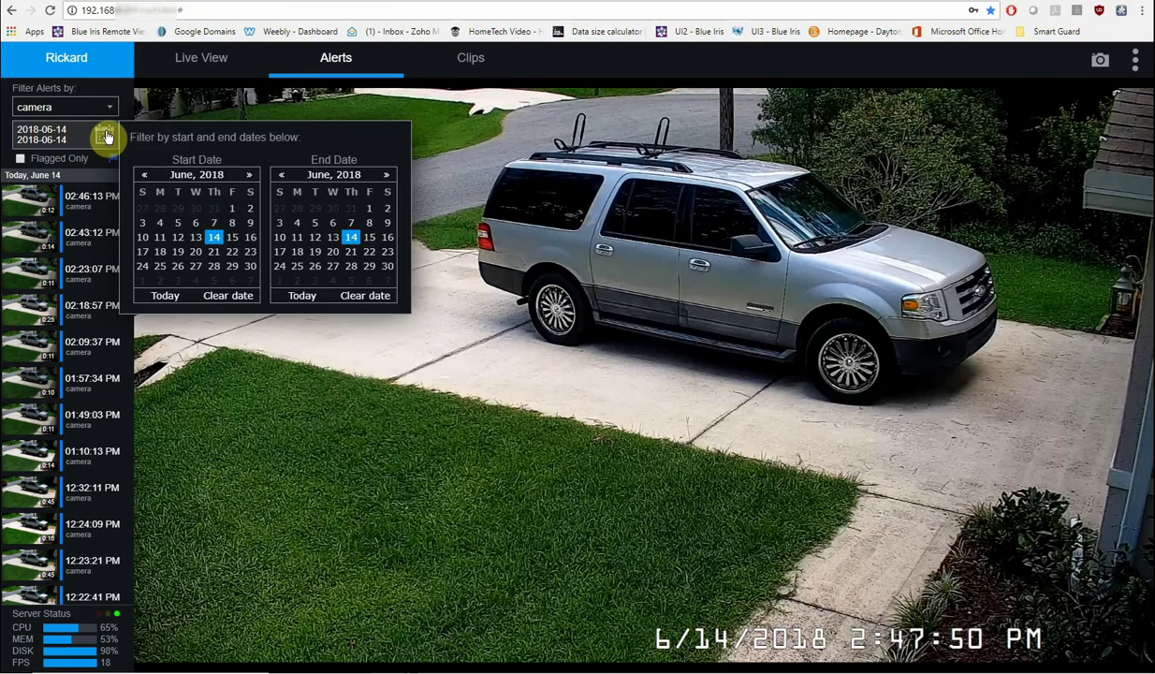
{"action": "left_click", "coordinate": [162, 240]}
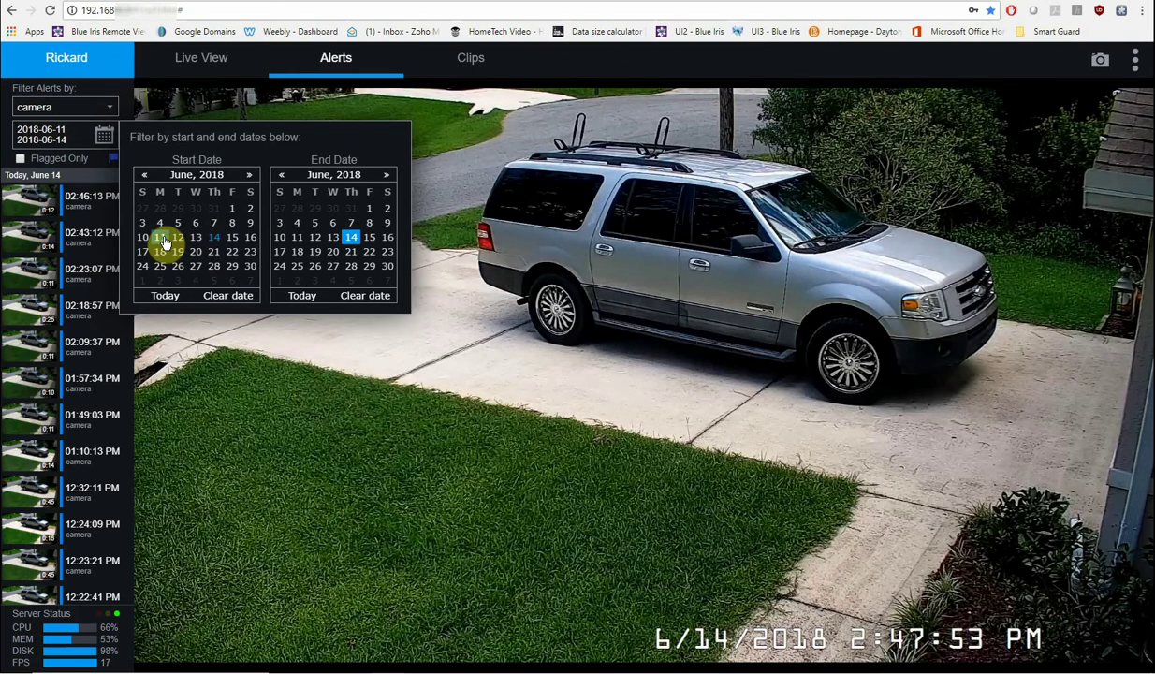
{"action": "left_click", "coordinate": [351, 239]}
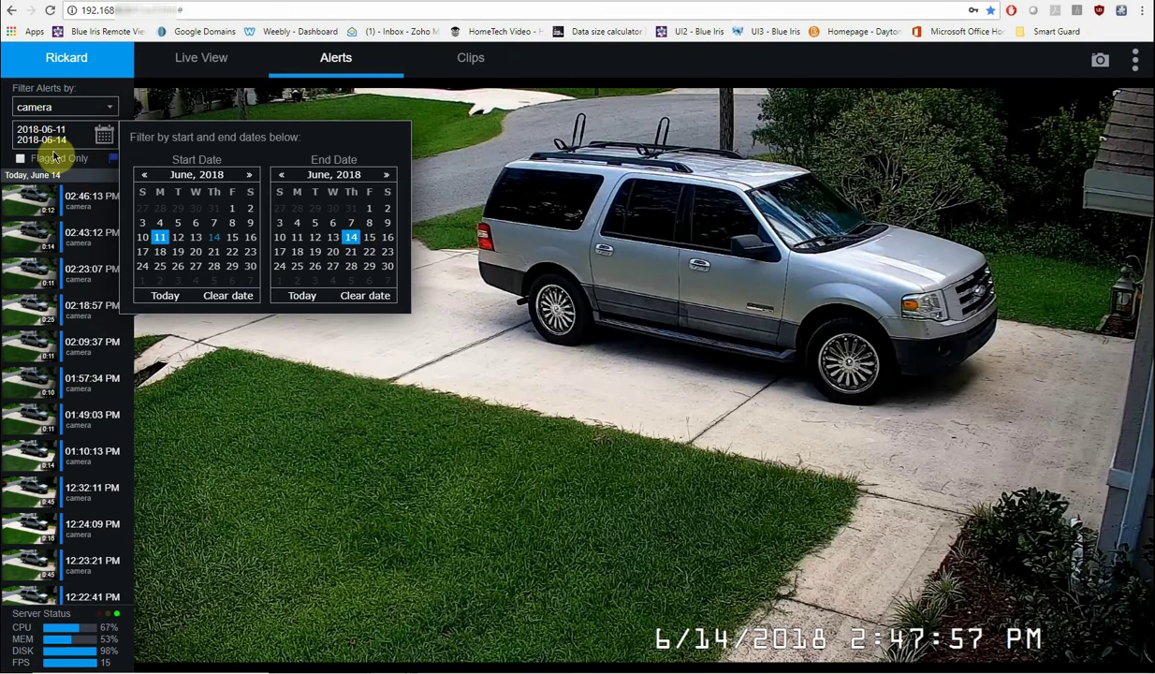
{"action": "mouse_move", "coordinate": [44, 199]}
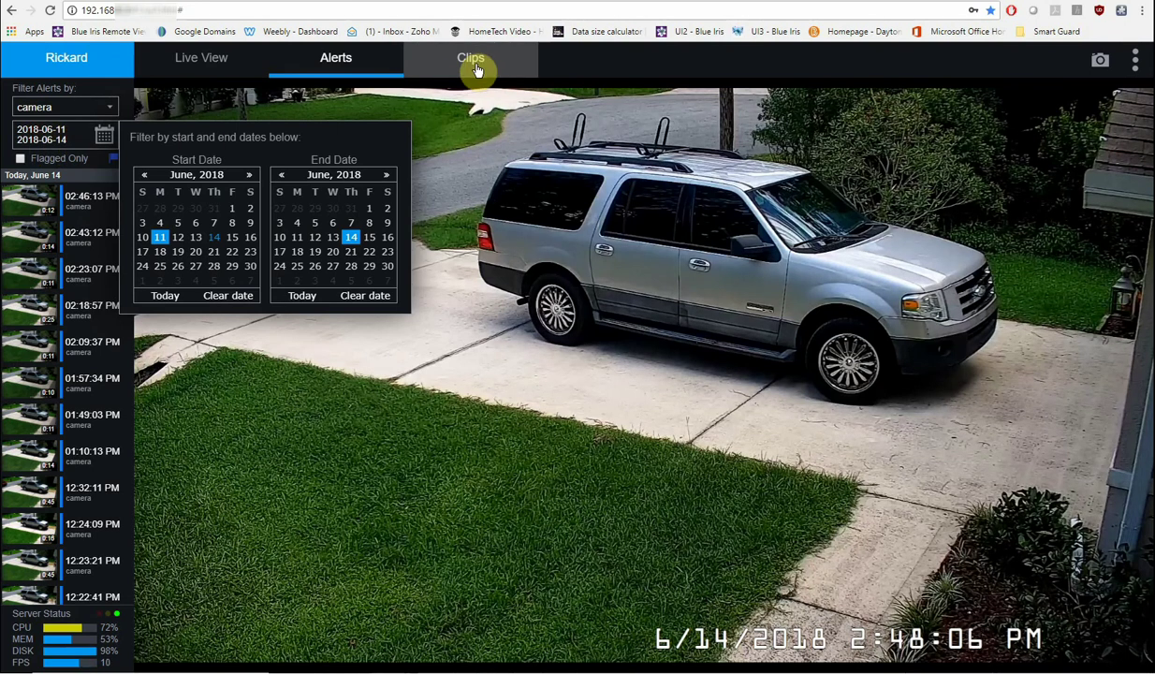
Step: Close the date calendar and return to the driveway camera's Live View
{"action": "left_click", "coordinate": [215, 66]}
{"action": "left_click", "coordinate": [215, 66]}
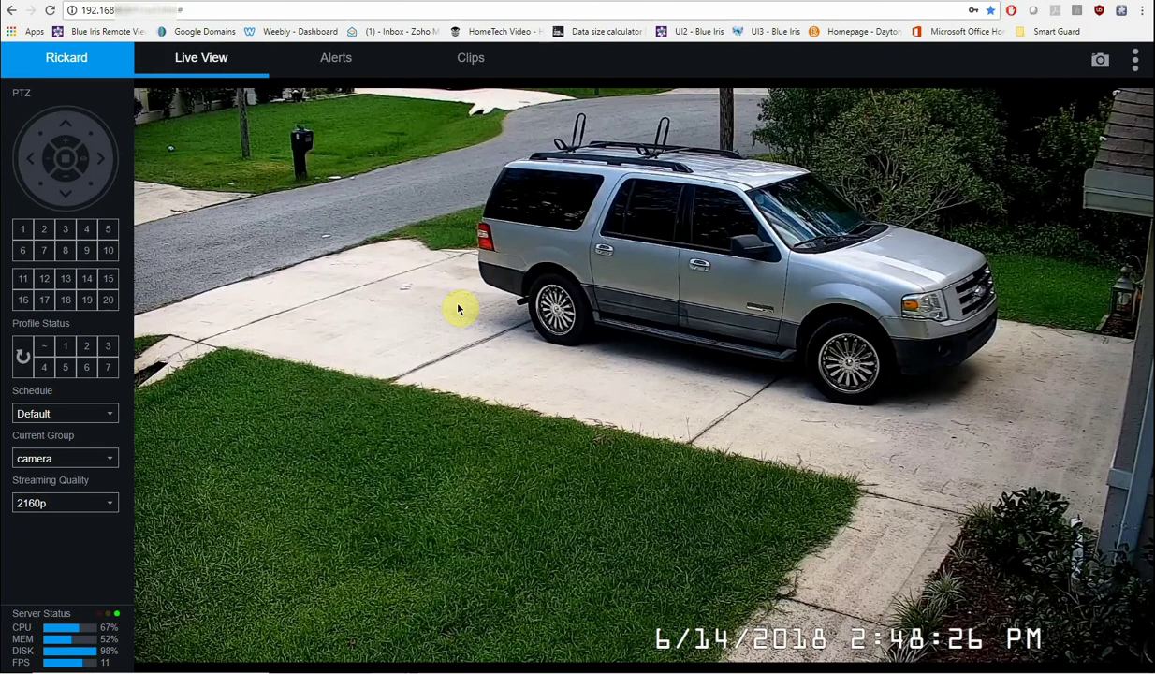